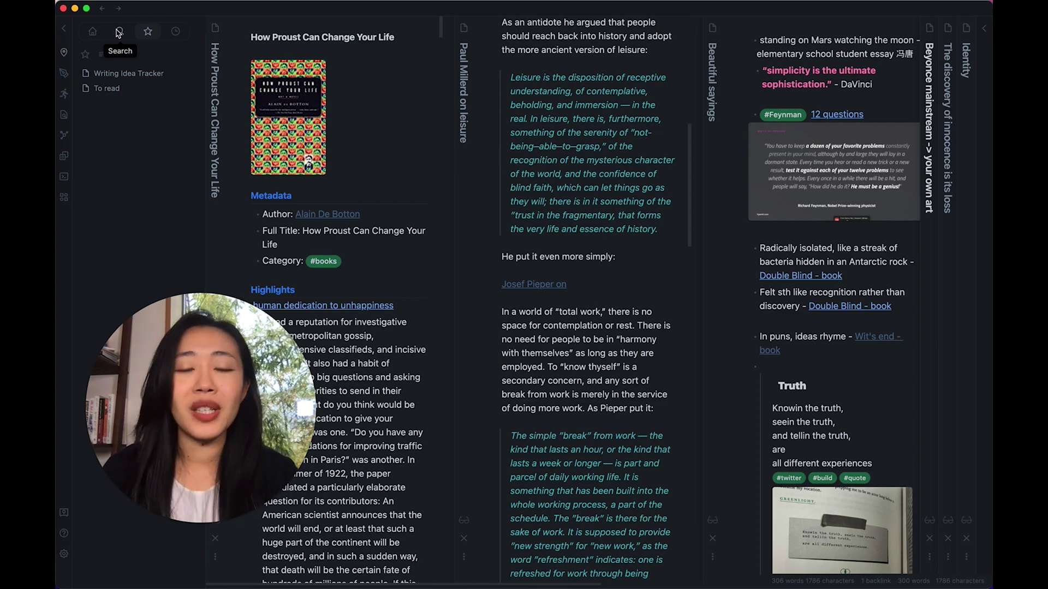
Open the Breakthrough moment note from the #twitter search results, then show the Starred notes list.
left_click(118, 33)
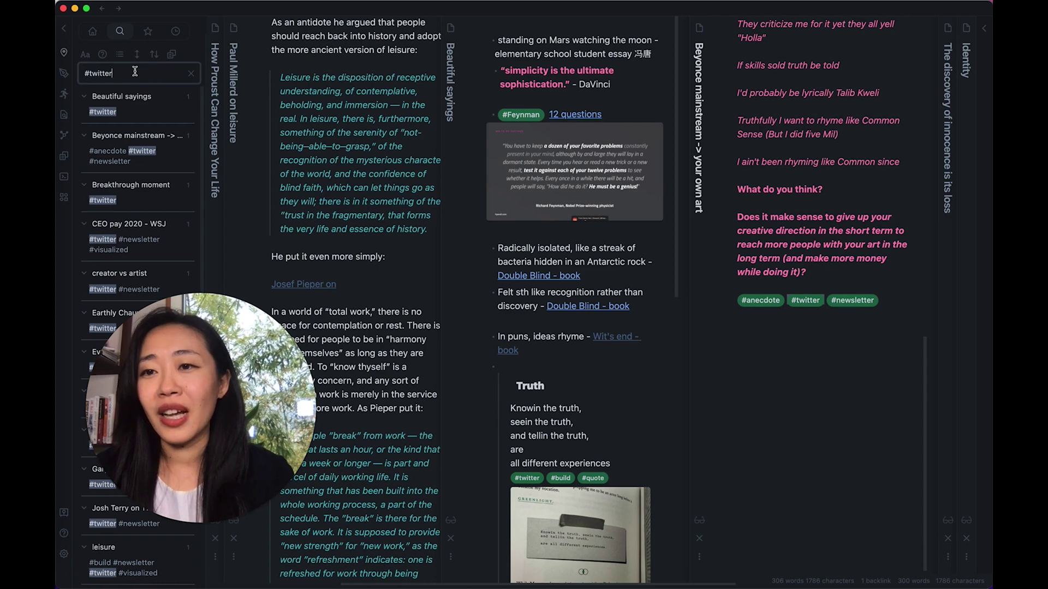
scroll(157, 162, "down", 5)
scroll(156, 166, "down", 8)
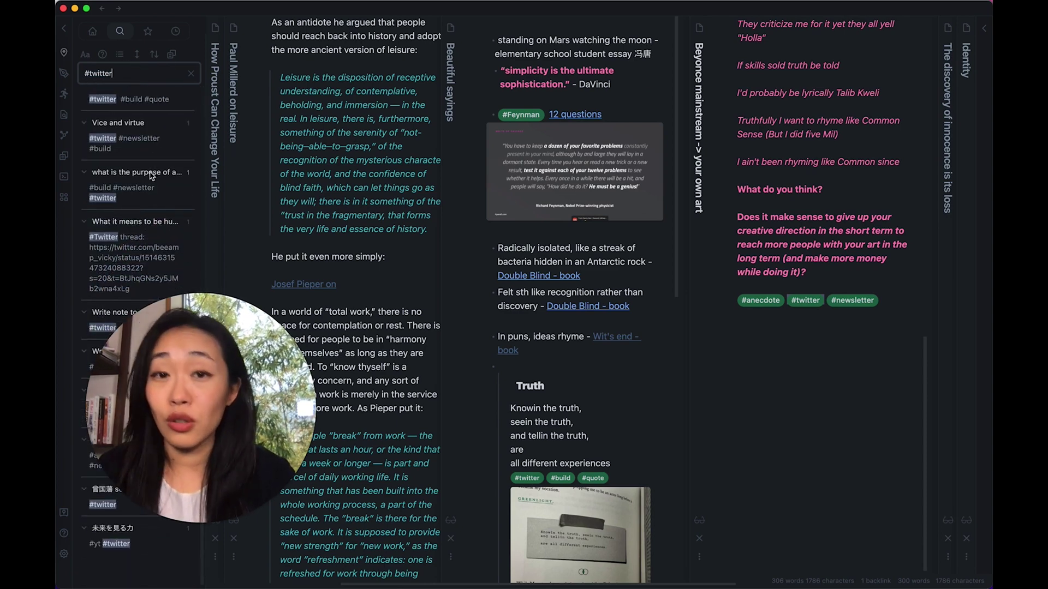
scroll(152, 175, "up", 13)
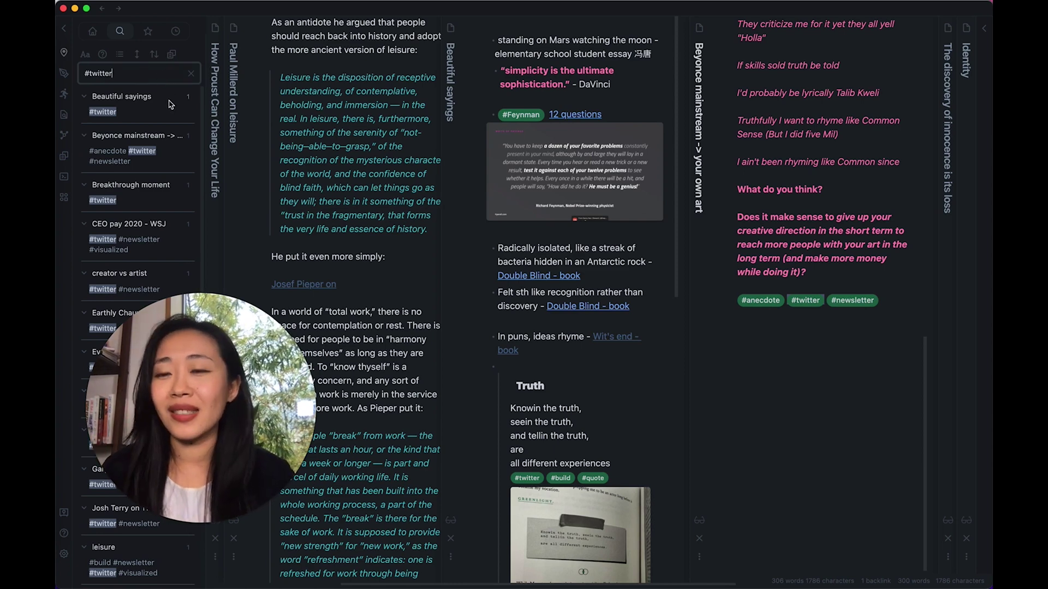
left_click(150, 194)
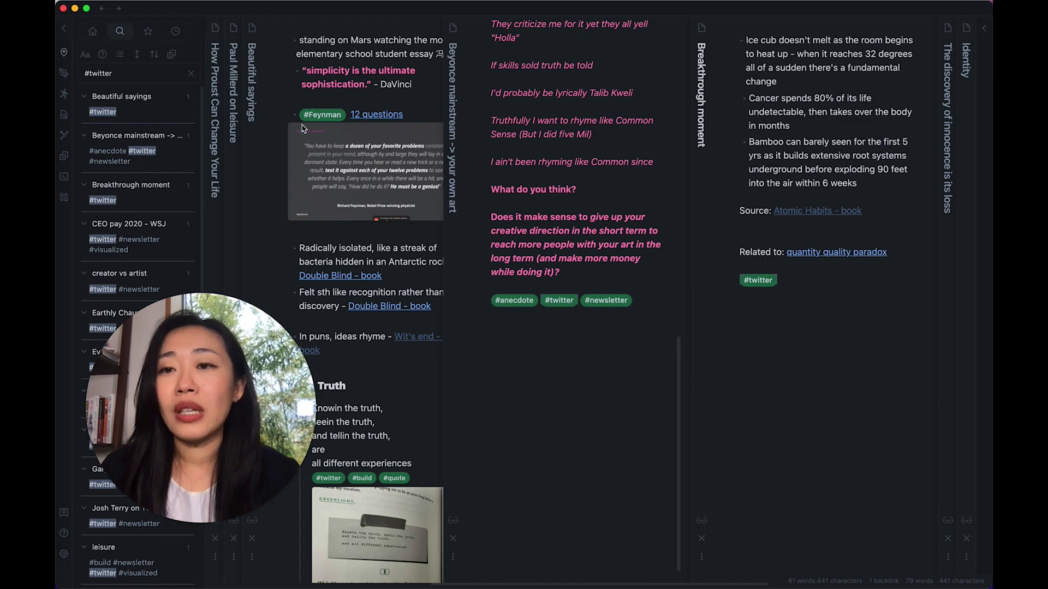
left_click(148, 33)
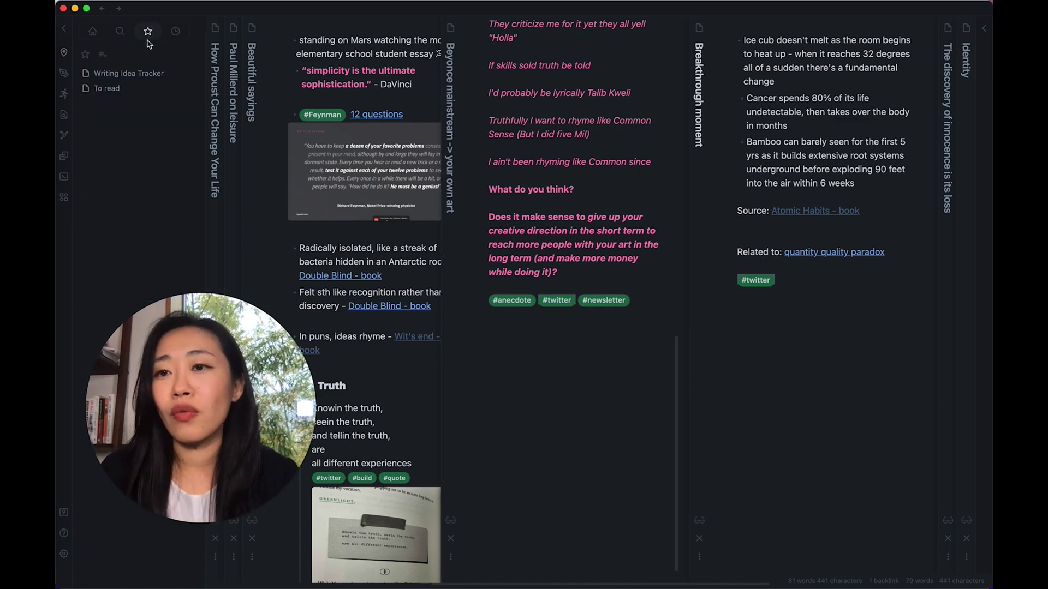
Open Writing Idea Tracker from Starred and scroll through its Twitter, newsletter and anecdote idea lists.
left_click(146, 74)
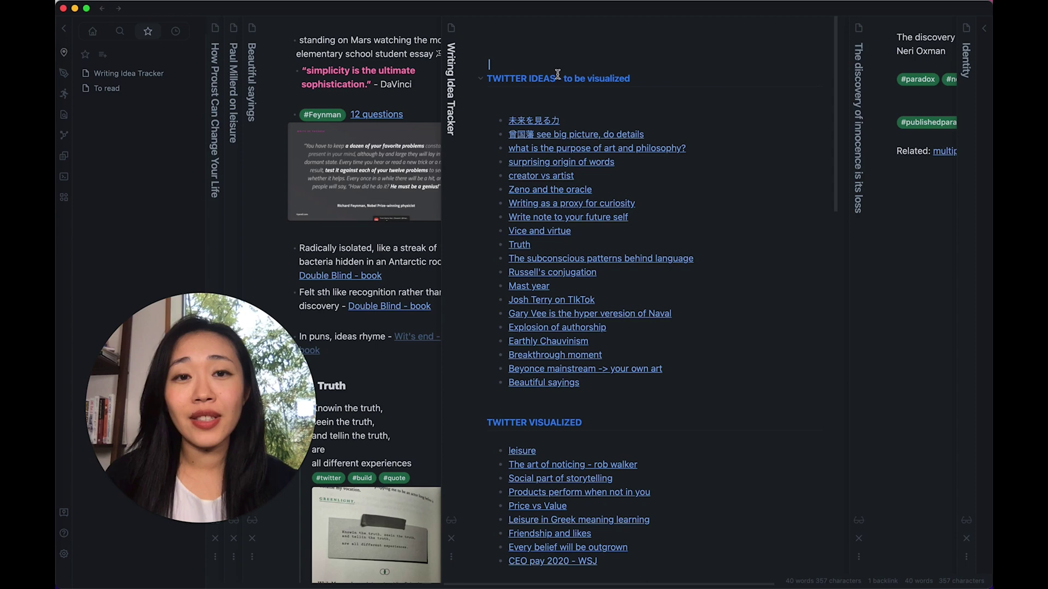
scroll(569, 379, "down", 2)
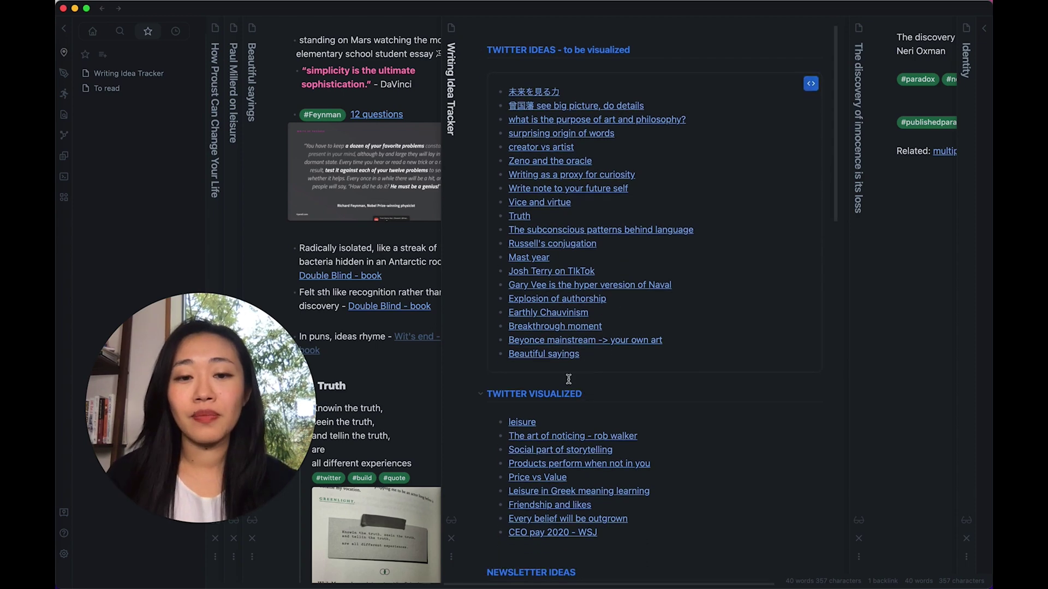
scroll(568, 390, "down", 10)
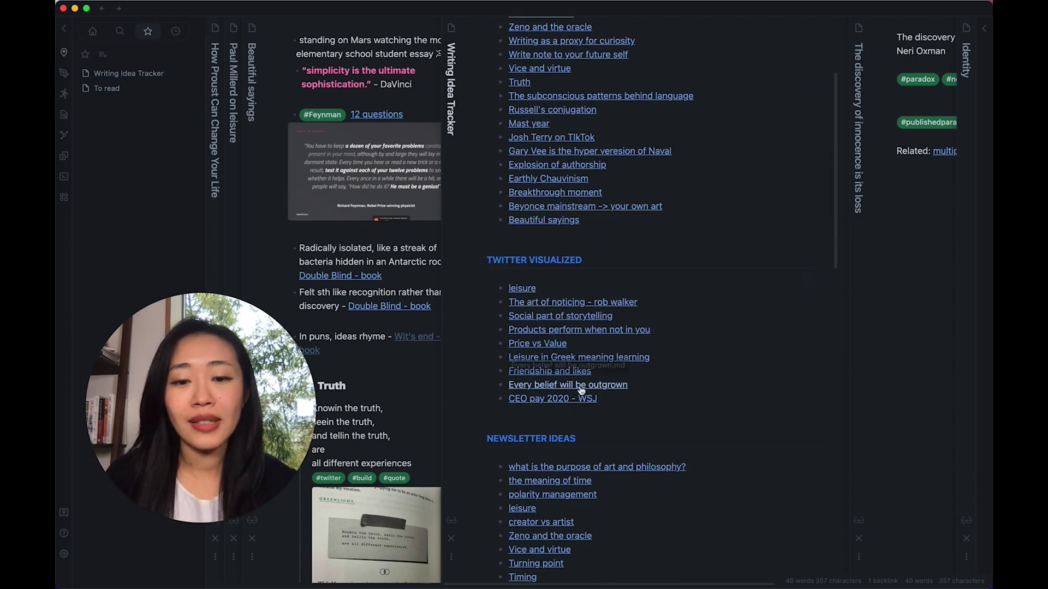
scroll(578, 432, "down", 12)
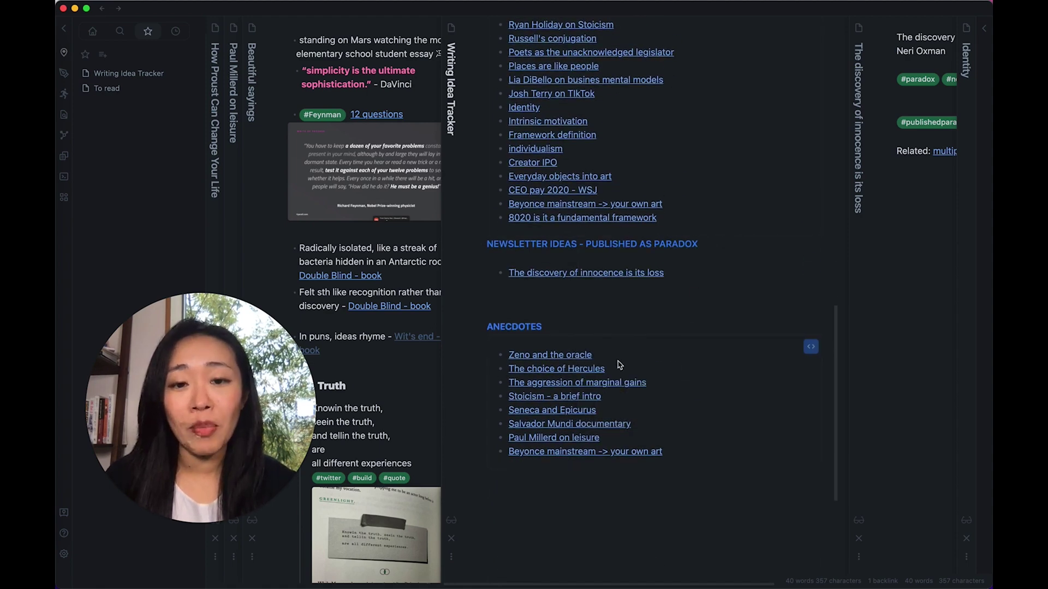
scroll(641, 479, "up", 20)
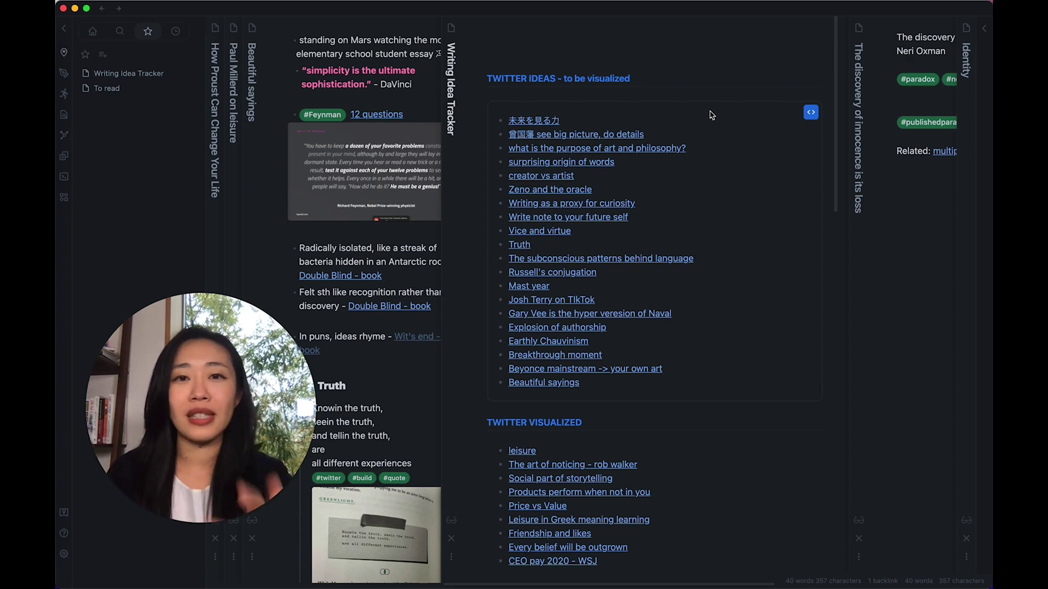
Reveal the Dataview query source behind the Twitter ideas list and highlight its opening dataview line.
left_click(810, 112)
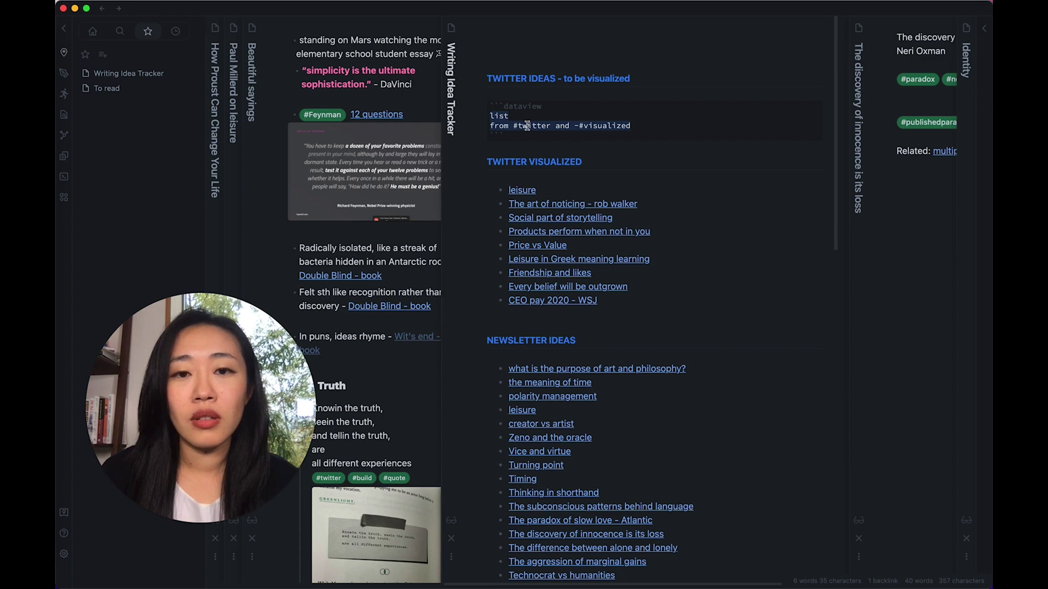
left_click_drag(517, 134, 493, 112)
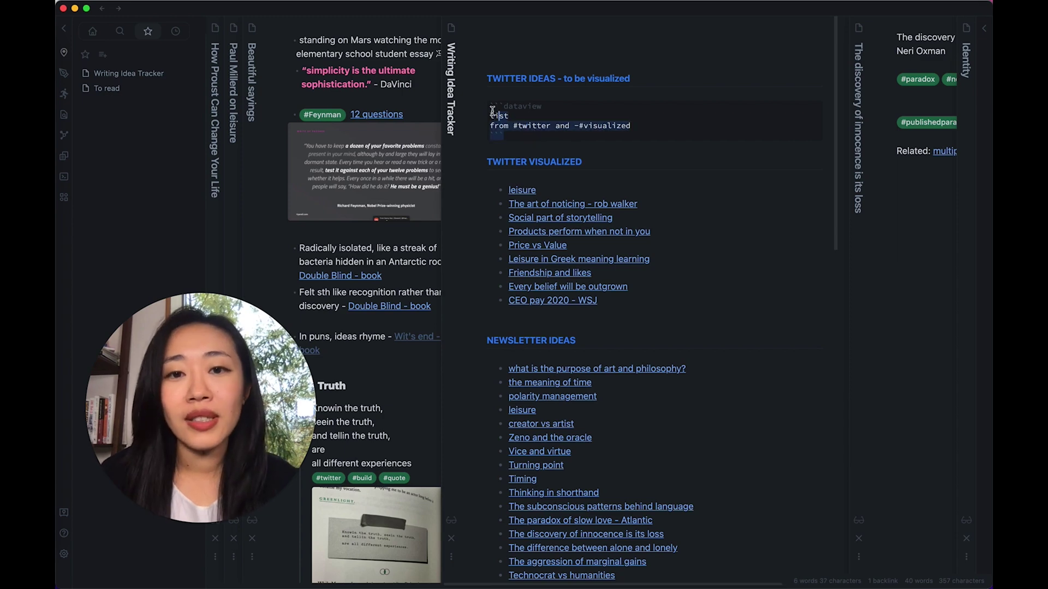
left_click(682, 121)
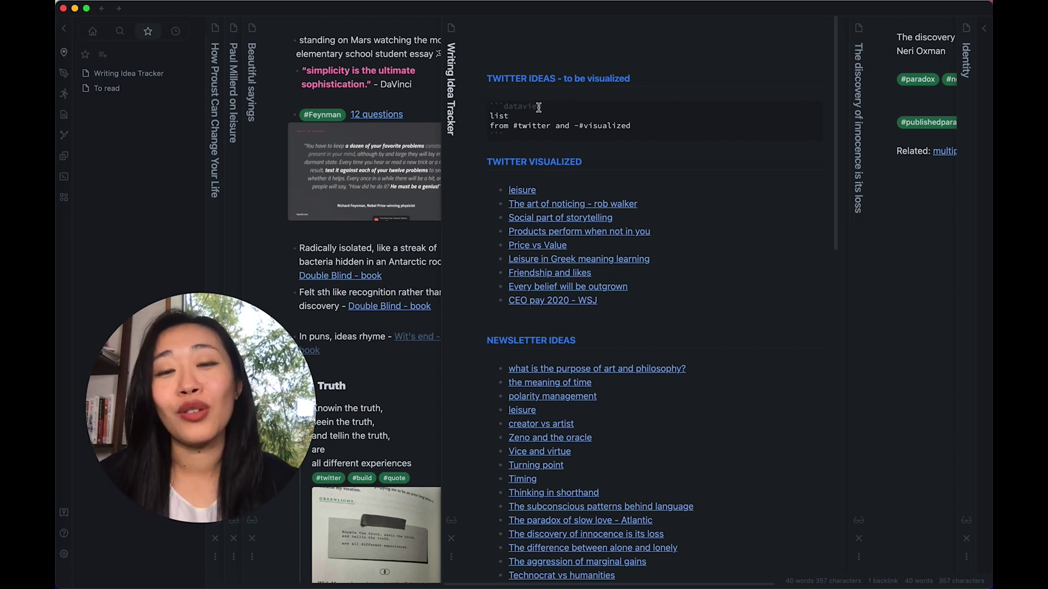
left_click_drag(543, 106, 490, 106)
left_click(502, 115)
Highlight the query's 'list', '#twitter' and '-#visualized' parts one at a time.
double_click(500, 115)
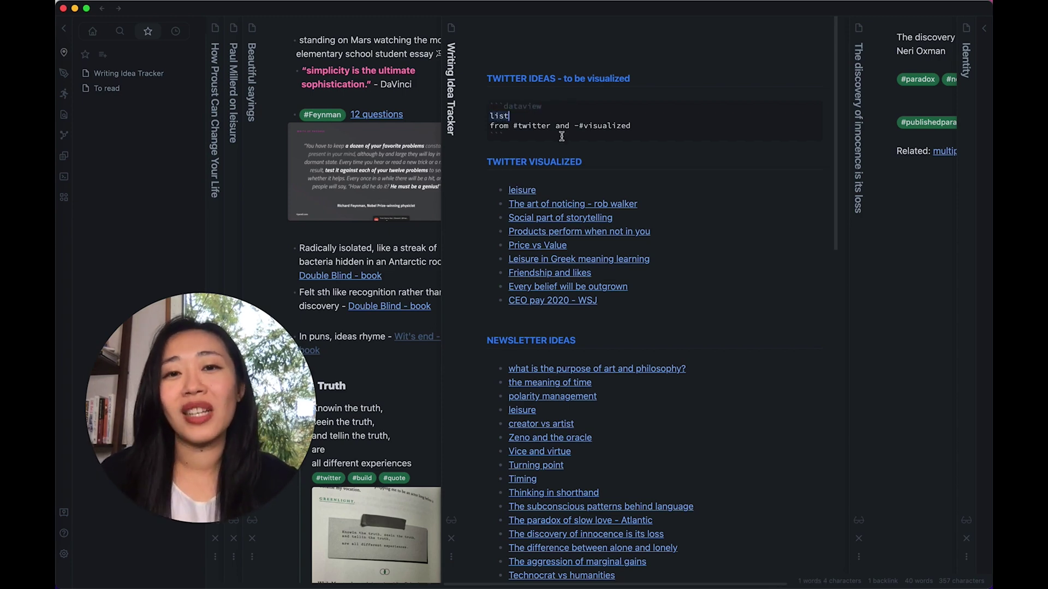
left_click(517, 117)
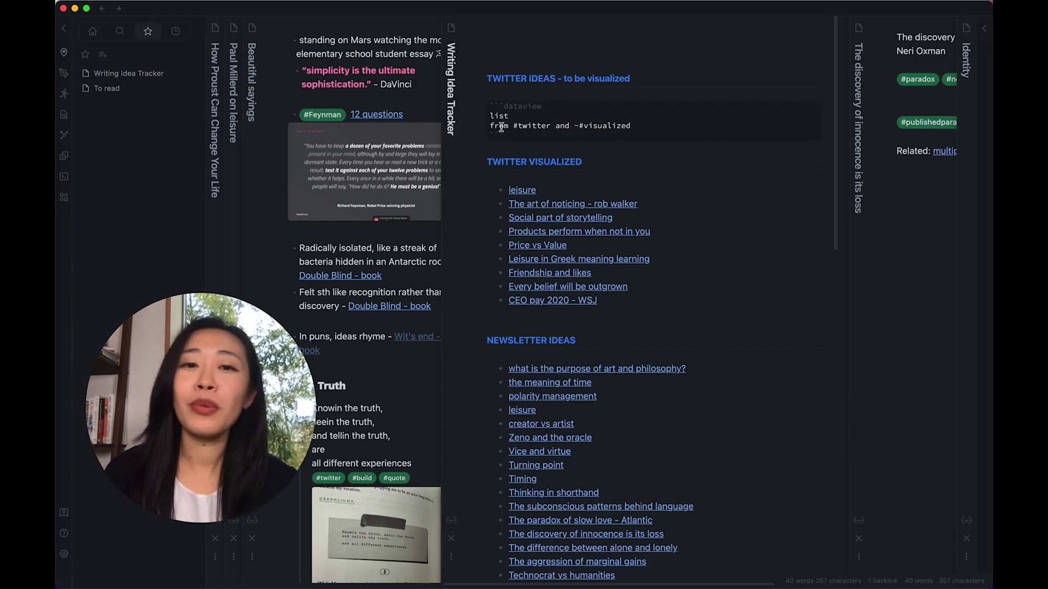
left_click_drag(512, 126, 553, 125)
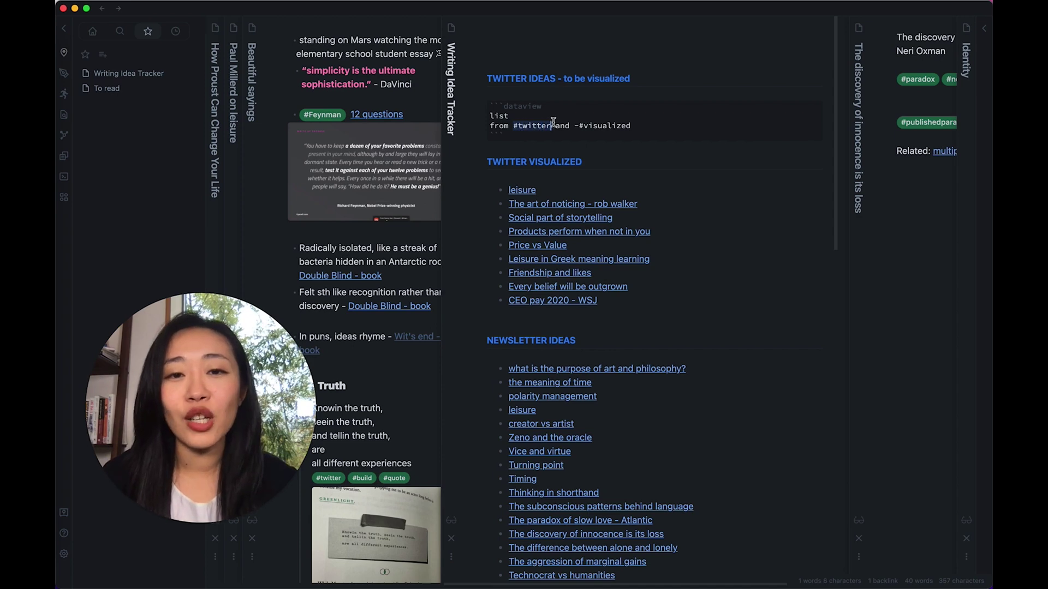
left_click(560, 126)
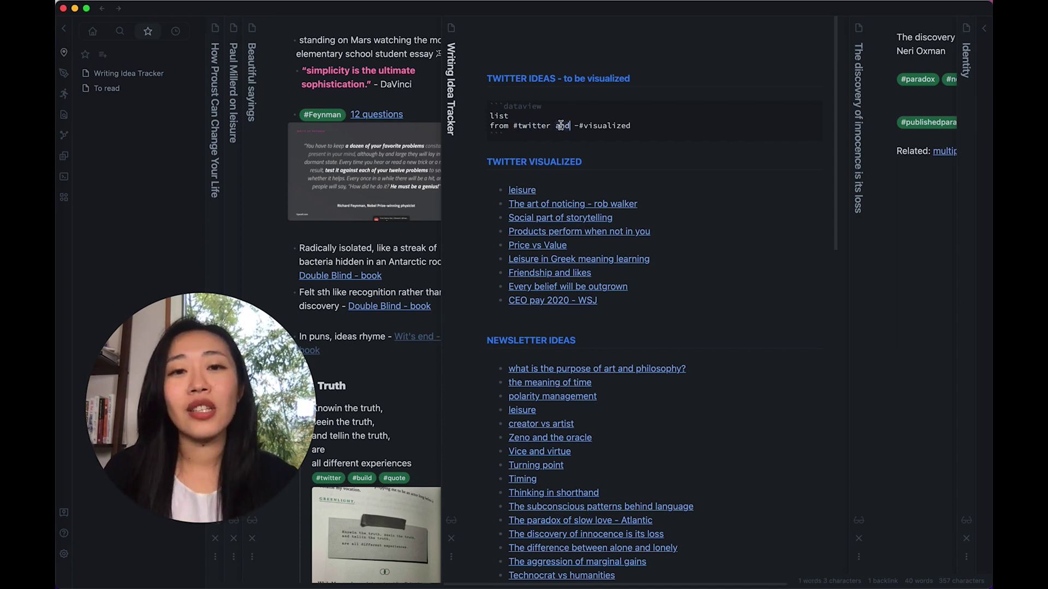
left_click_drag(572, 125, 636, 128)
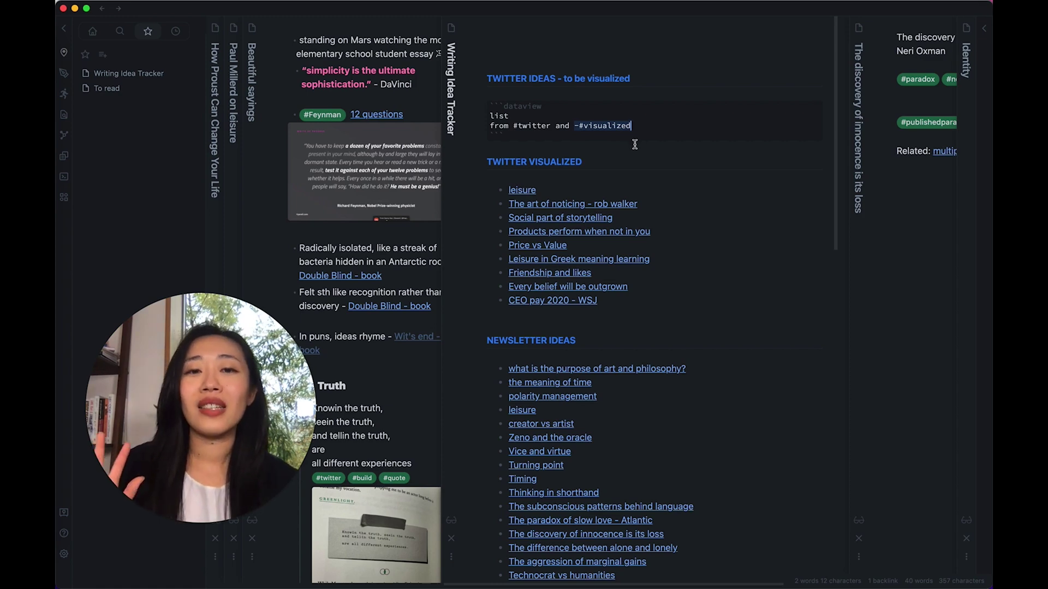
left_click(538, 125)
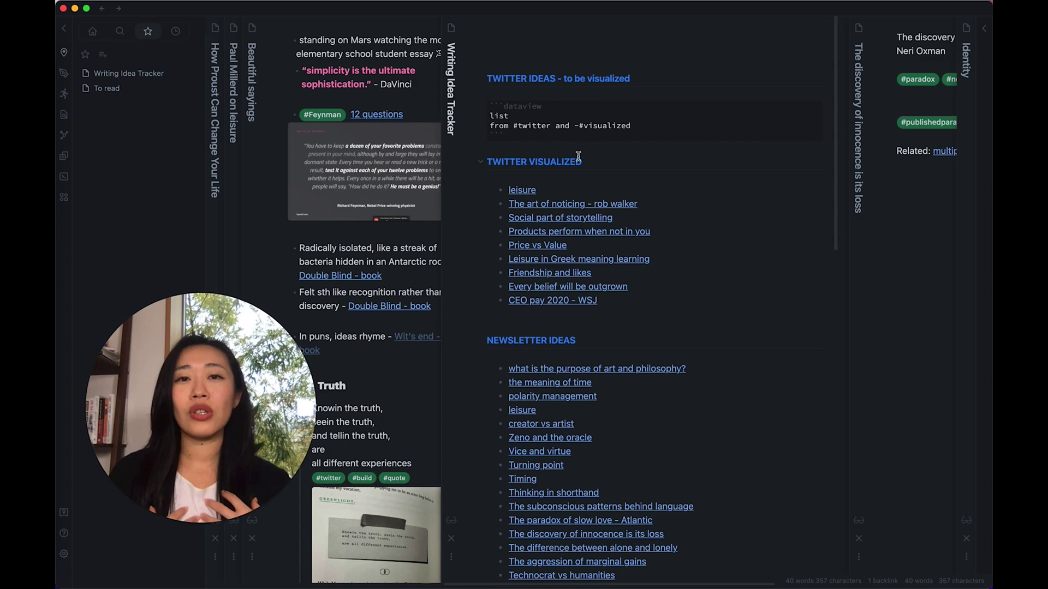
key("super+grave")
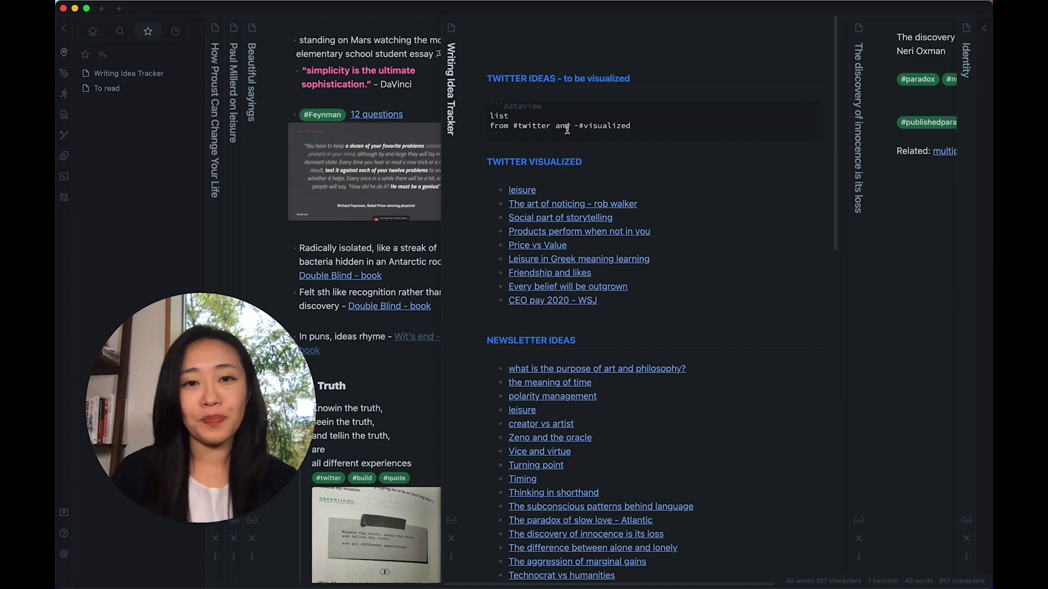
Render the Dataview block back into the Twitter ideas list and scroll through it, previewing a linked note.
left_click(632, 145)
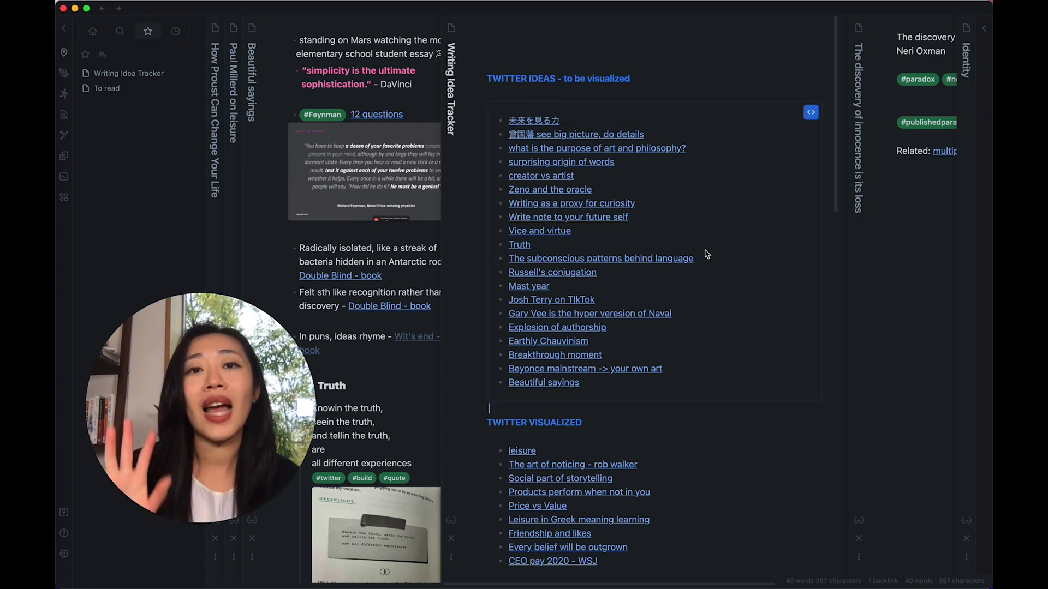
scroll(704, 254, "down", 5)
scroll(696, 261, "down", 2)
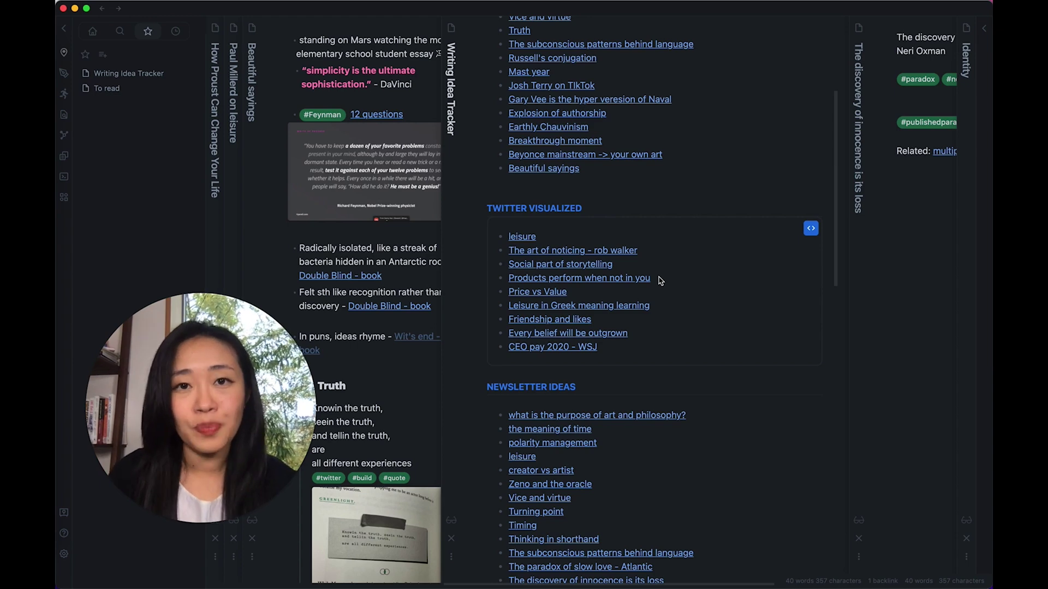
scroll(660, 280, "up", 7)
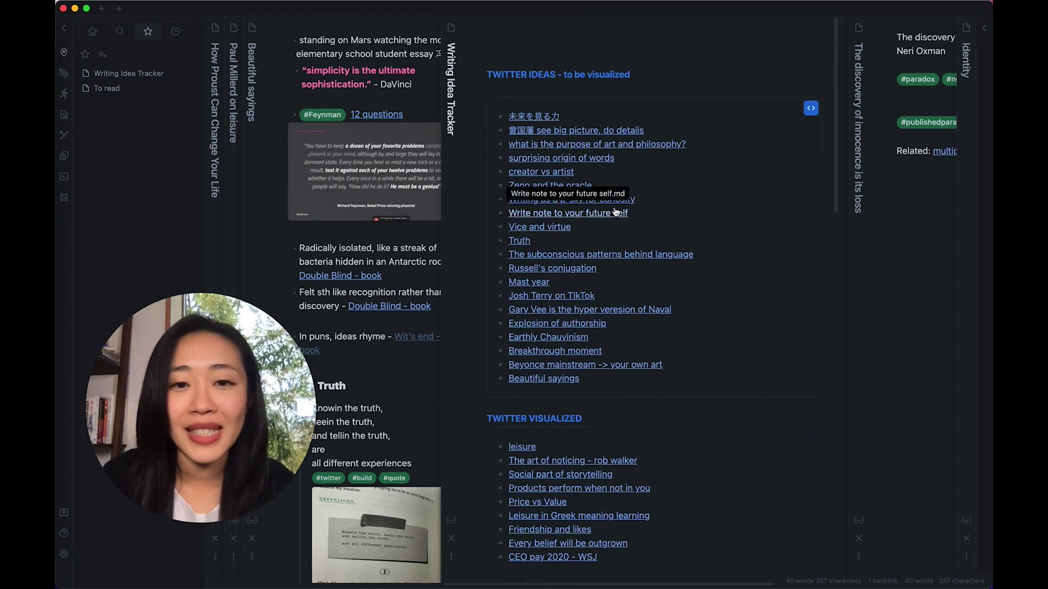
scroll(627, 306, "down", 5)
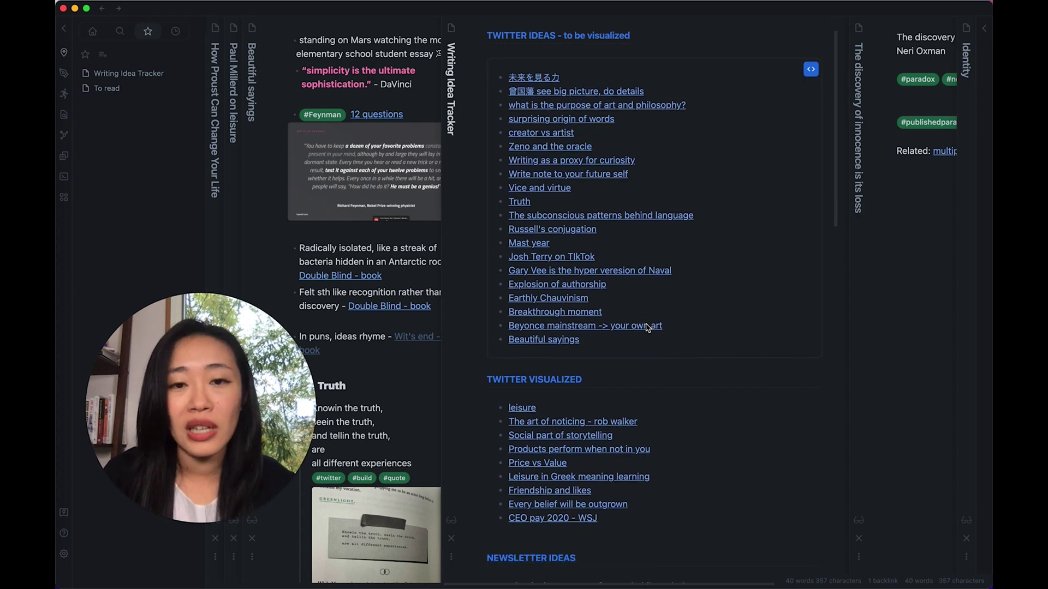
mouse_move(647, 324)
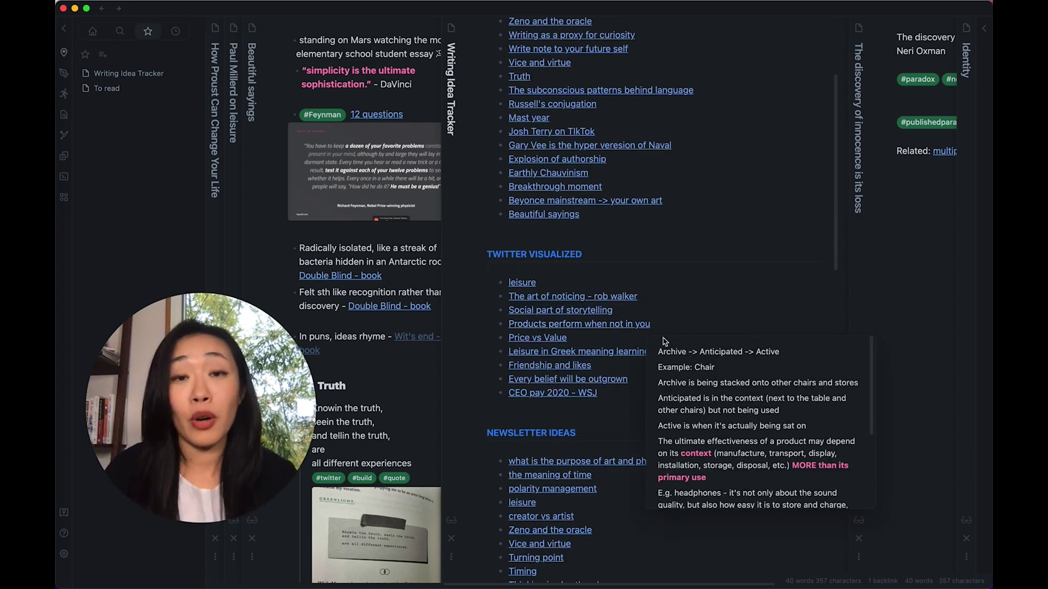
scroll(671, 327, "up", 5)
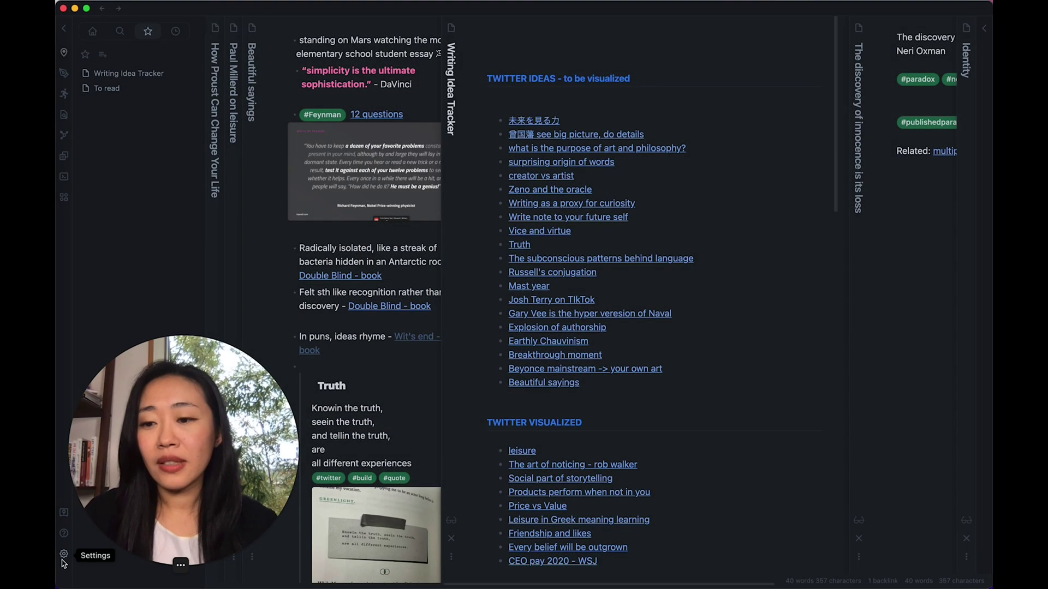
Search the community plugin catalogue for 'data' and open the Dataview plugin's details.
left_click(63, 562)
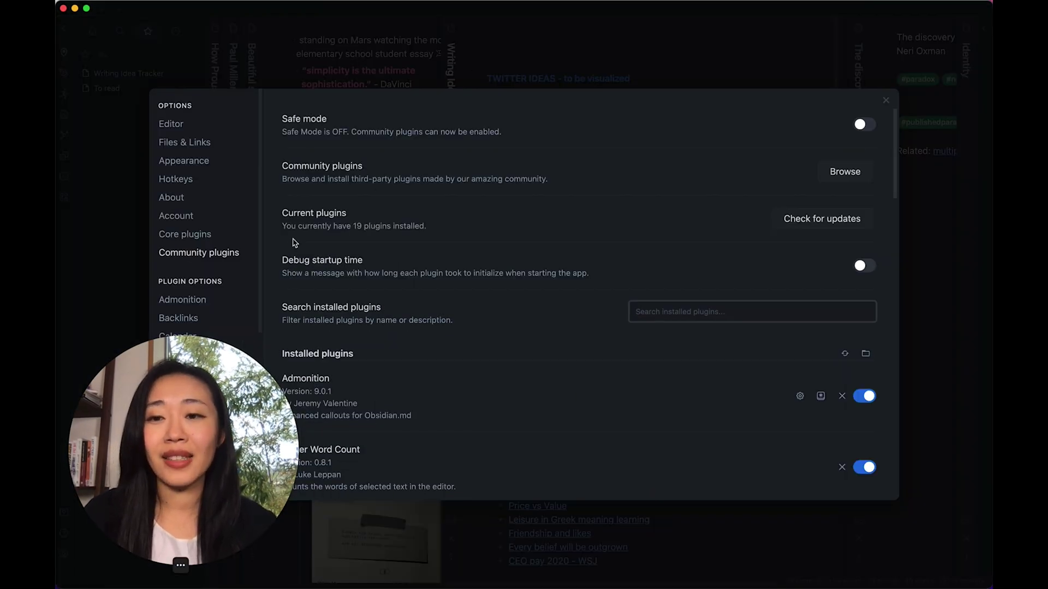
left_click(854, 173)
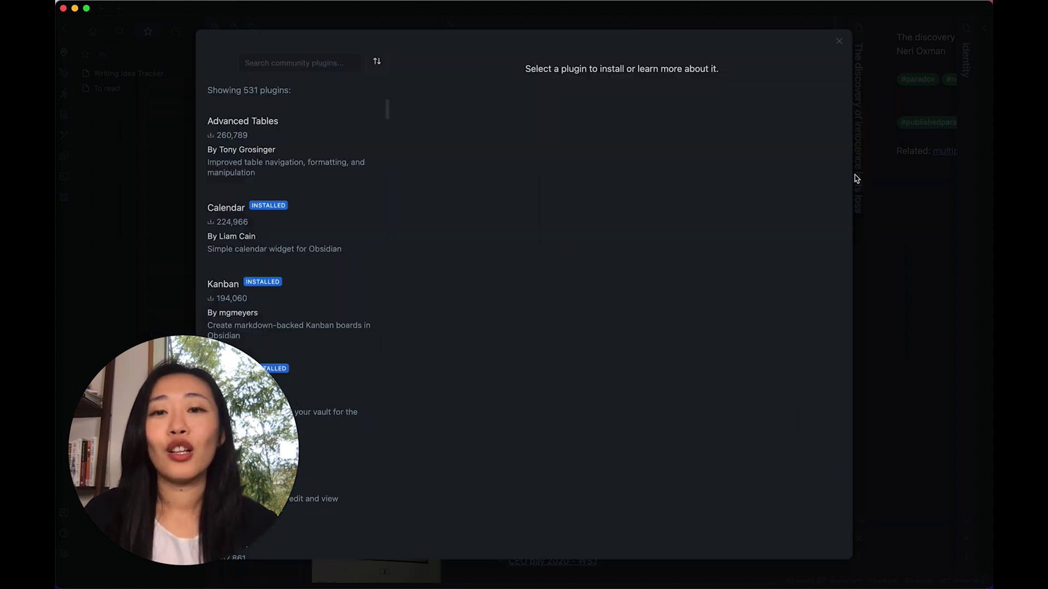
left_click(341, 62)
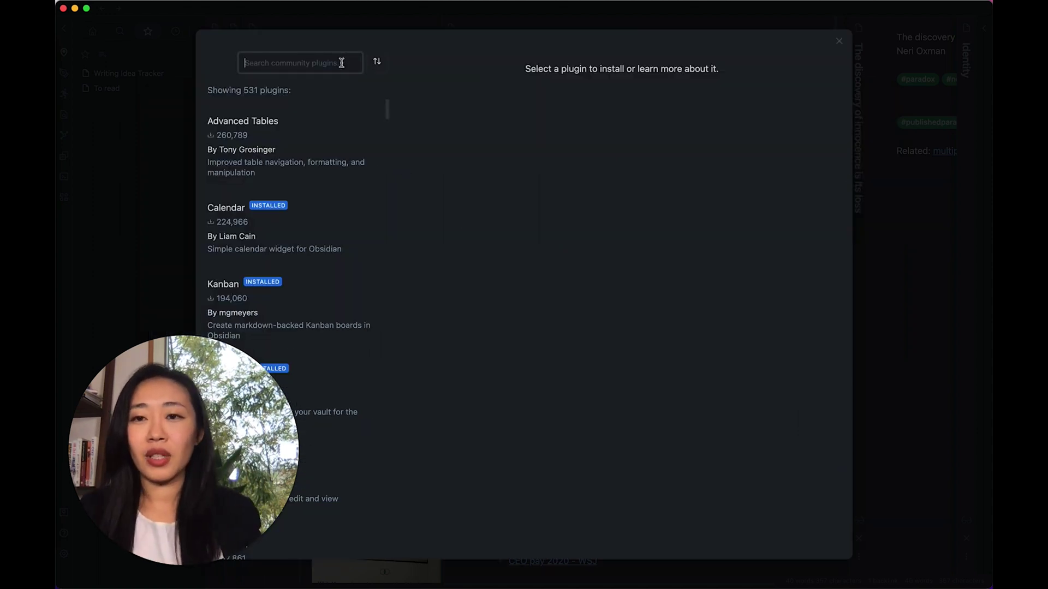
type("data")
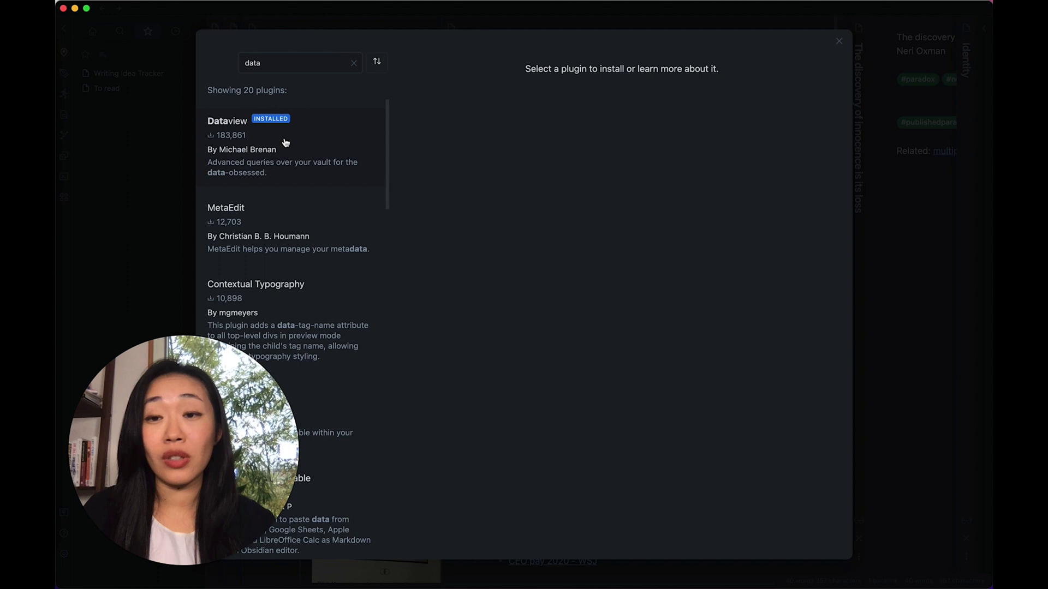
left_click(285, 142)
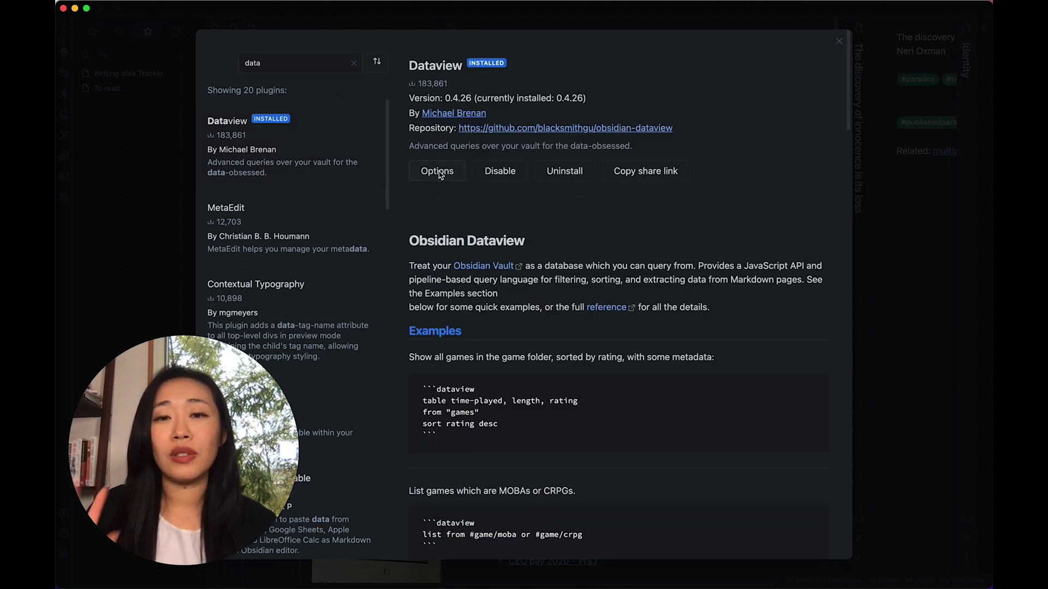
Read through Dataview's README and close the plugin browser back to Community plugins.
scroll(506, 239, "down", 3)
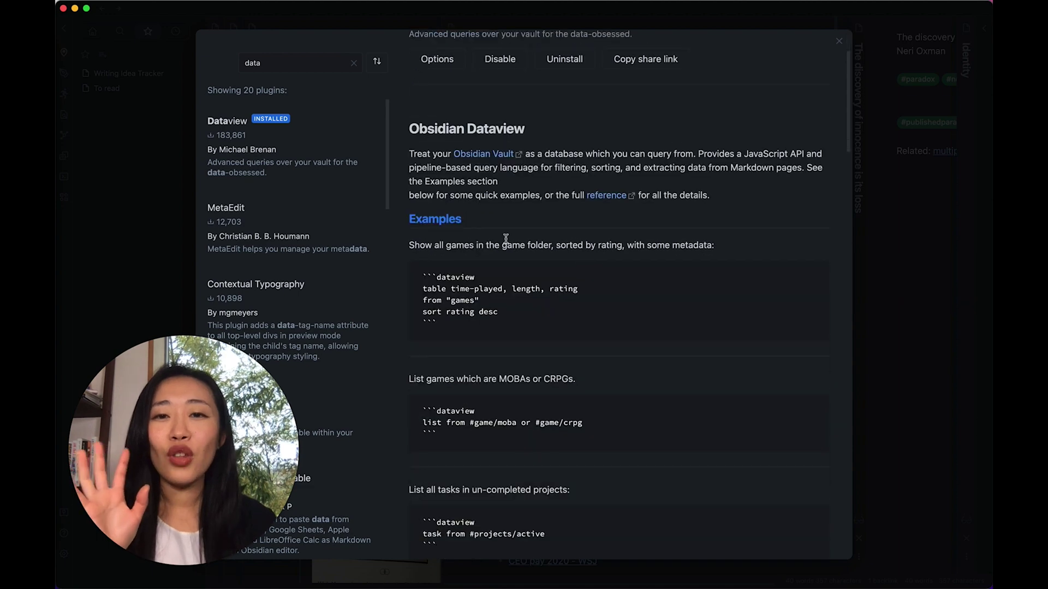
scroll(499, 190, "down", 1)
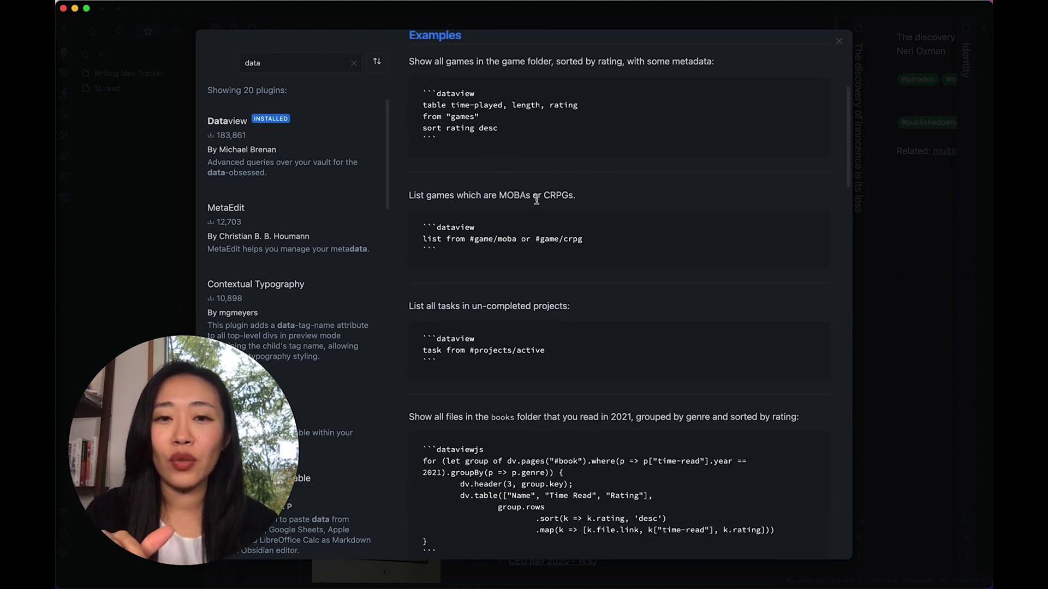
scroll(550, 228, "down", 3)
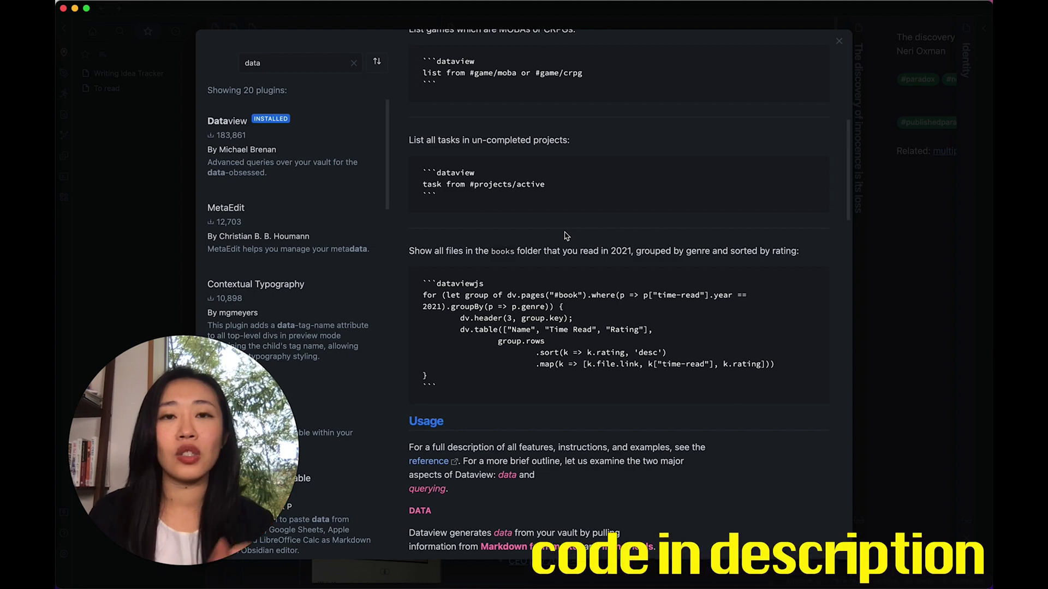
left_click(889, 349)
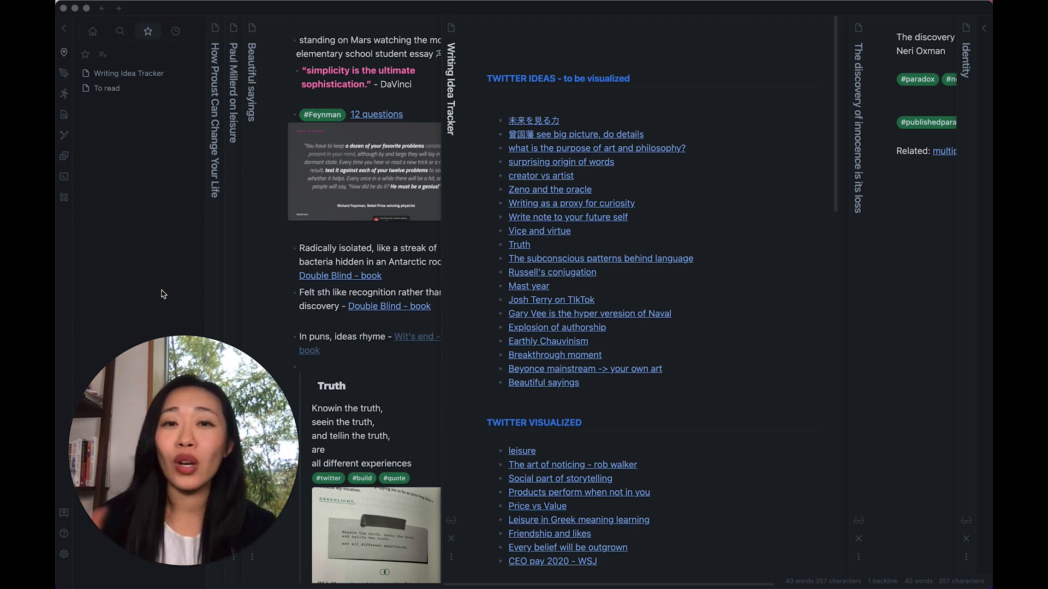
Search the plugin catalogue for 'unlinked', skim Find unlinked files 1.5.0's details, then close it.
left_click(64, 553)
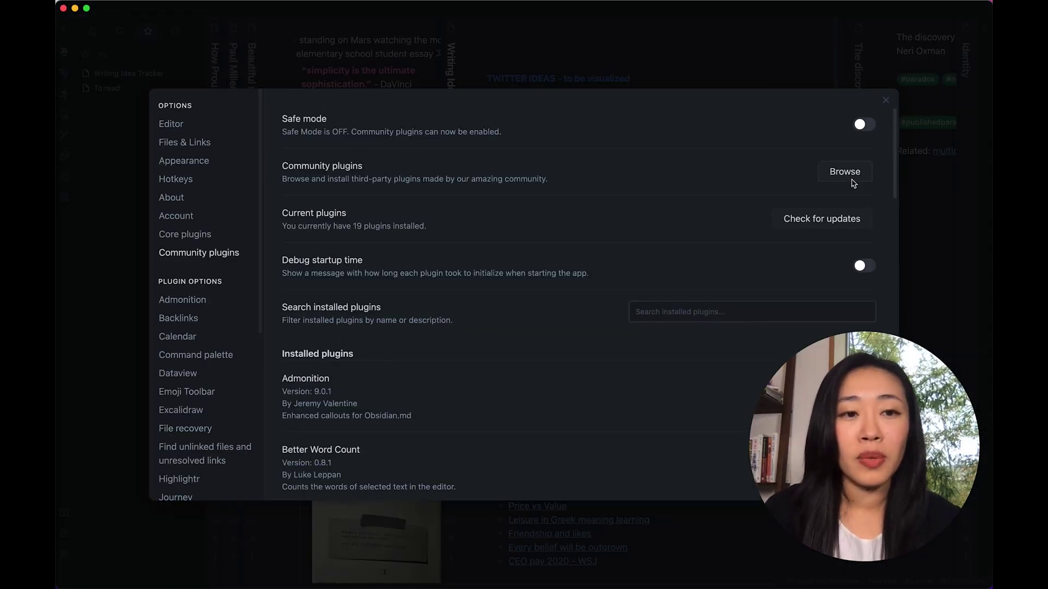
left_click(845, 172)
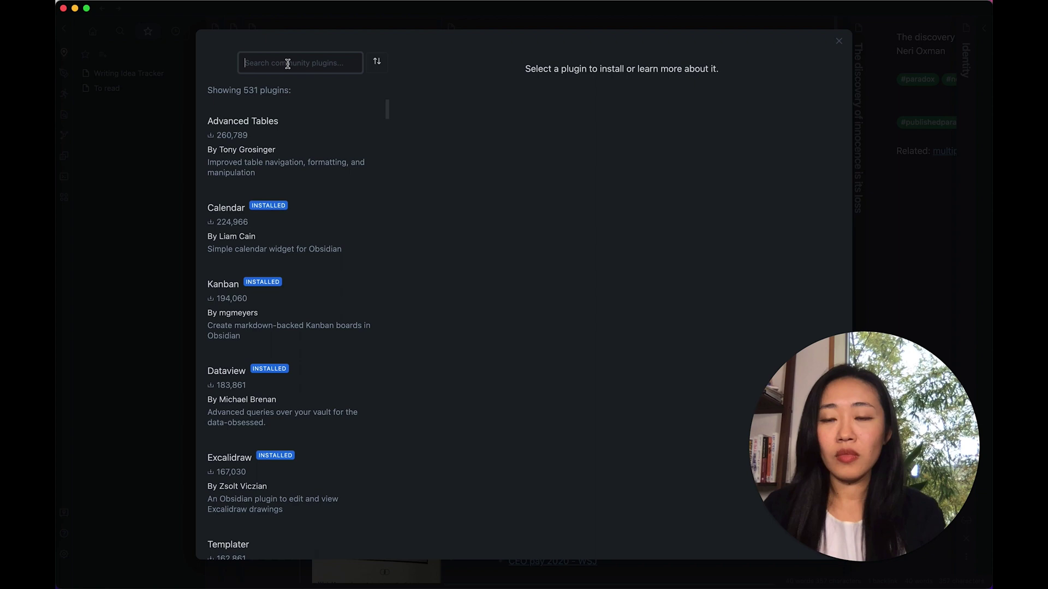
type("unlinked")
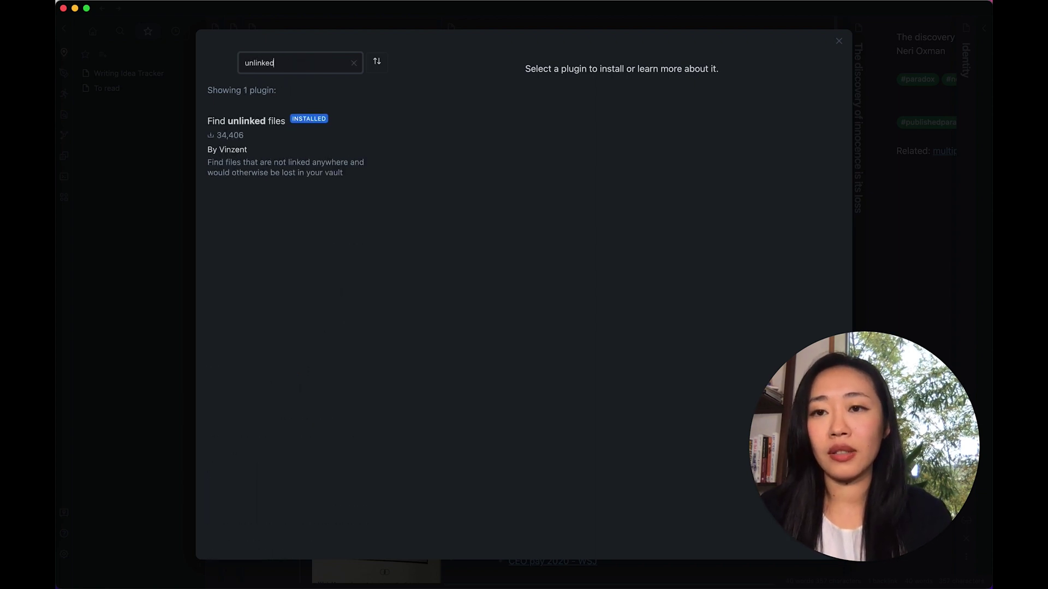
left_click(295, 138)
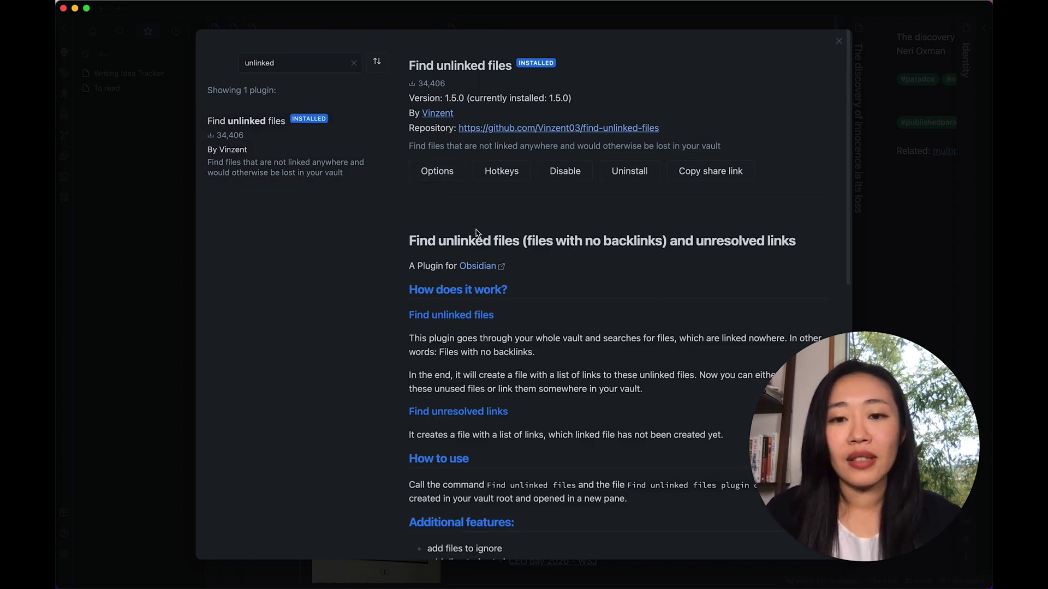
scroll(475, 234, "down", 6)
scroll(469, 229, "up", 6)
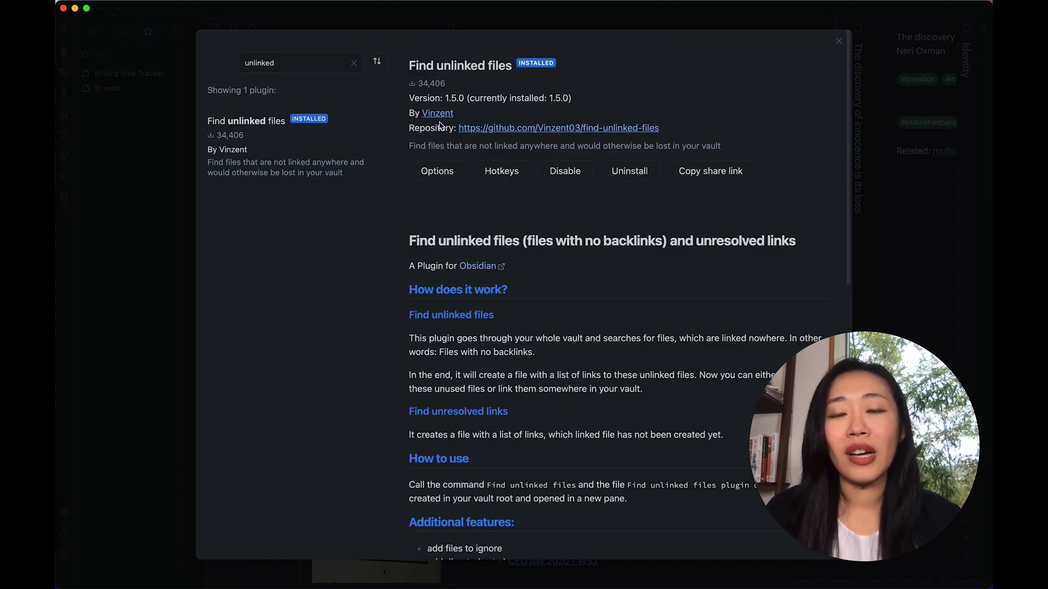
left_click(876, 210)
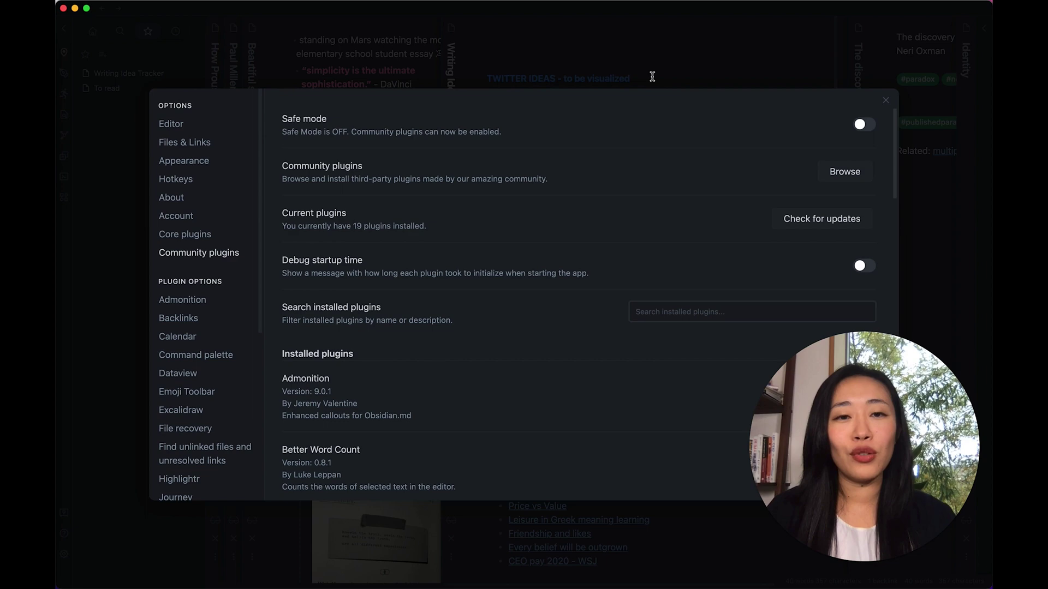
Close Settings and run 'Find unlinked files' from the command palette by searching 'unlink'.
left_click(652, 76)
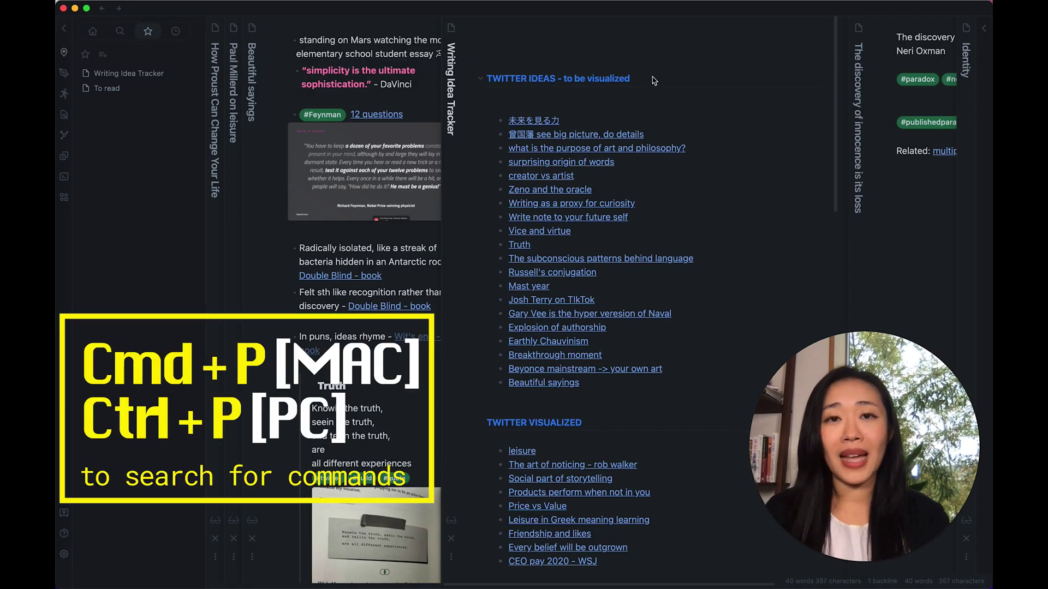
key("super+p")
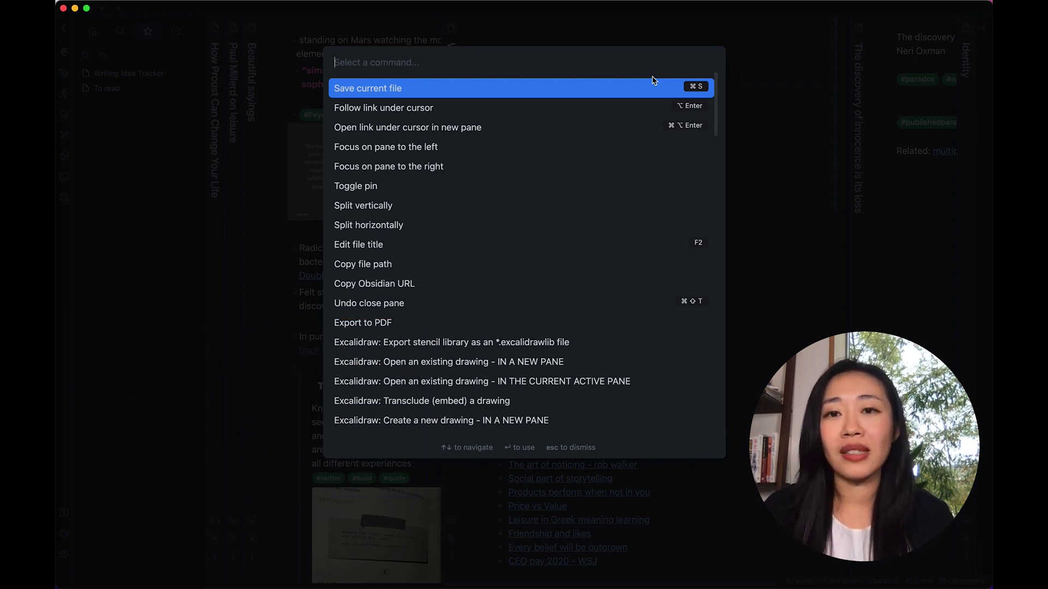
type("unlink")
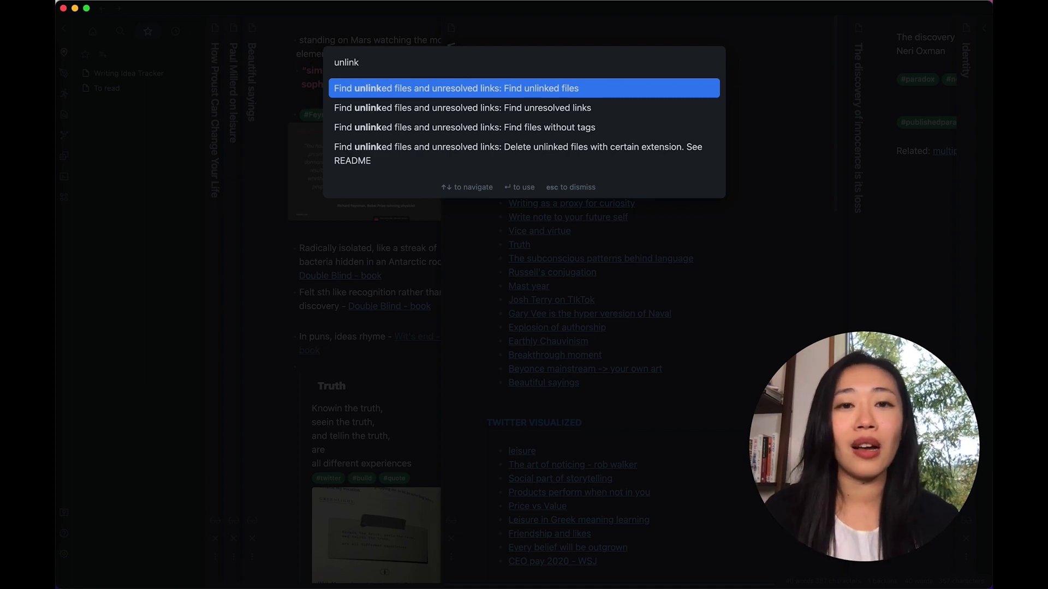
key("Return")
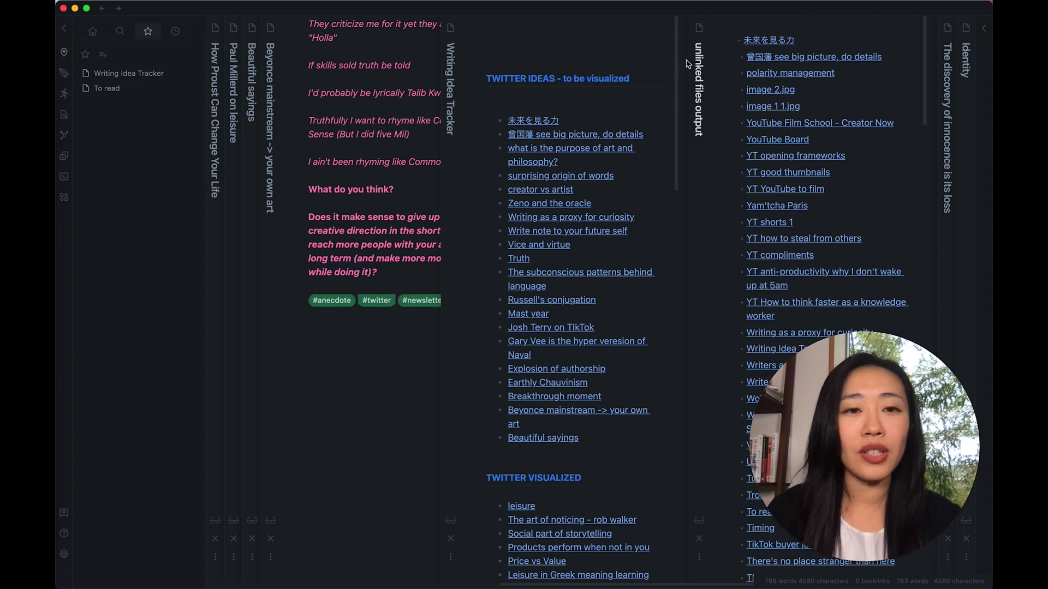
Widen the unlinked files output pane and scroll through its list of file links.
scroll(400, 81, "right", 5)
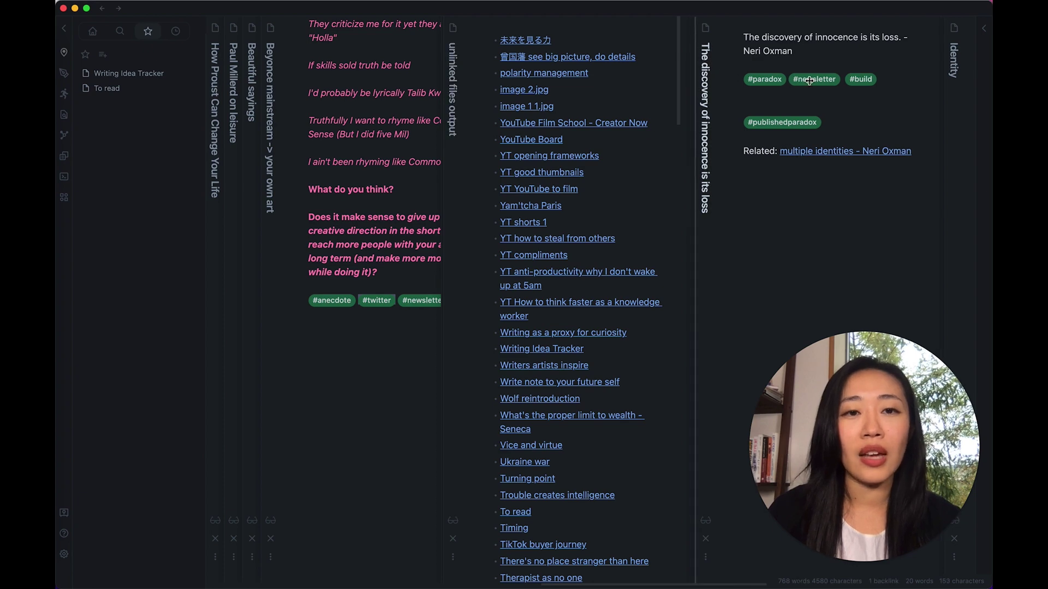
left_click_drag(692, 73, 810, 81)
scroll(437, 486, "down", 1)
scroll(557, 370, "down", 15)
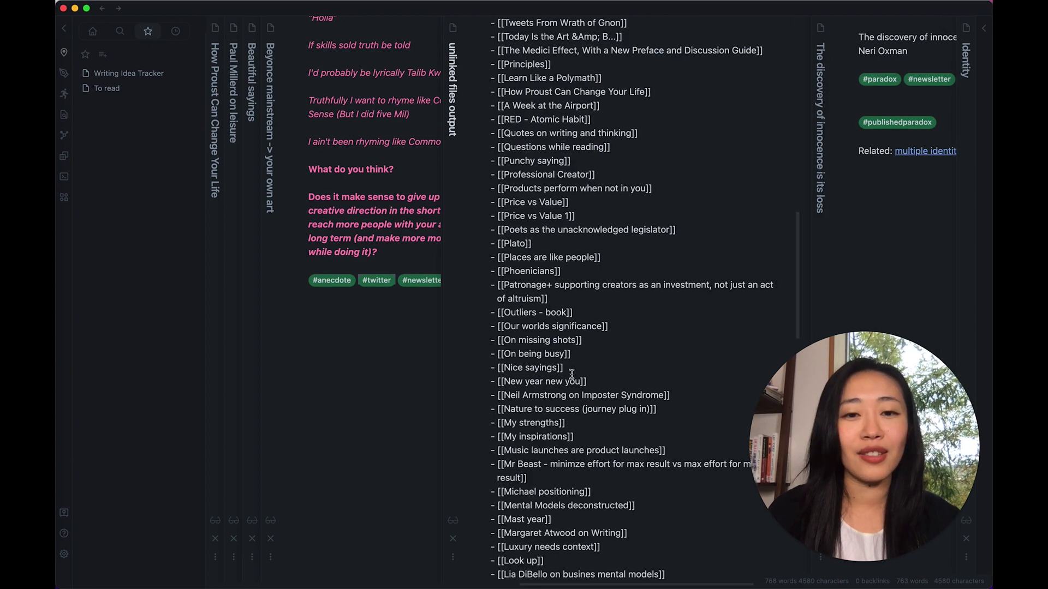
scroll(572, 375, "down", 8)
scroll(743, 325, "up", 20)
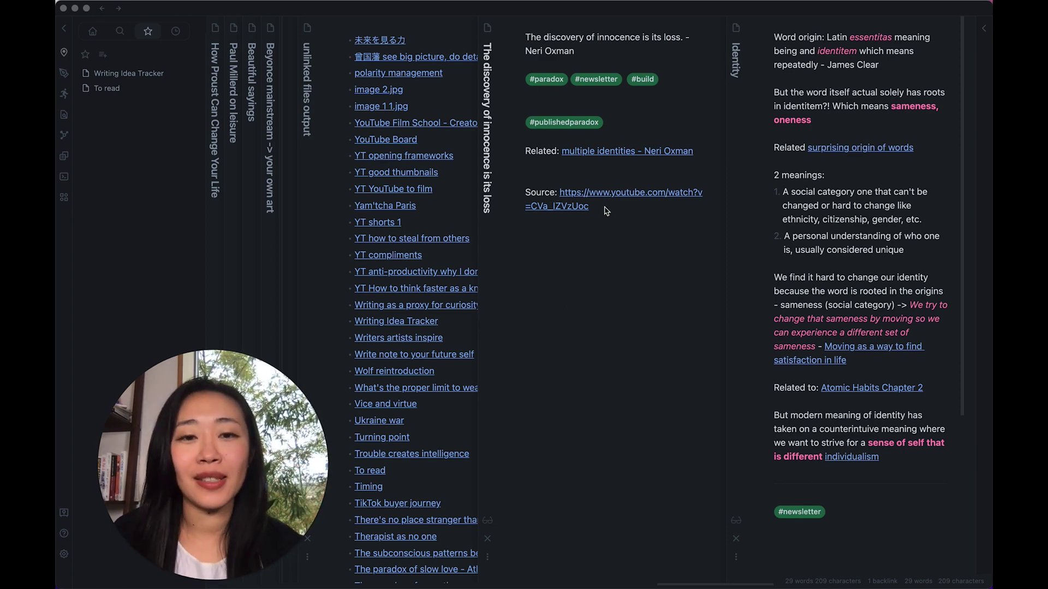
left_click_drag(607, 212, 560, 194)
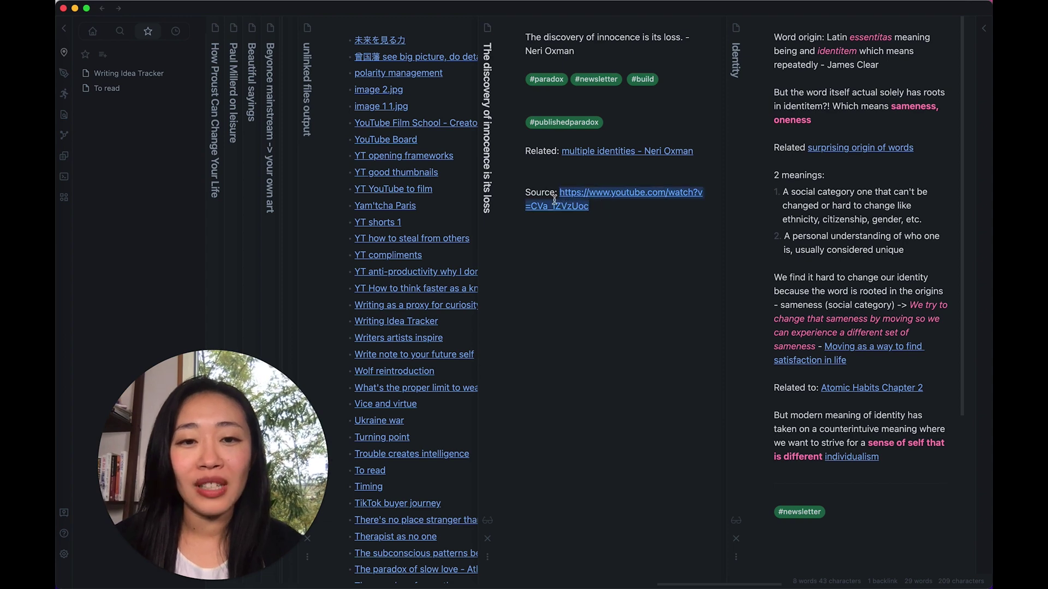
key("super+x")
double_click(543, 192)
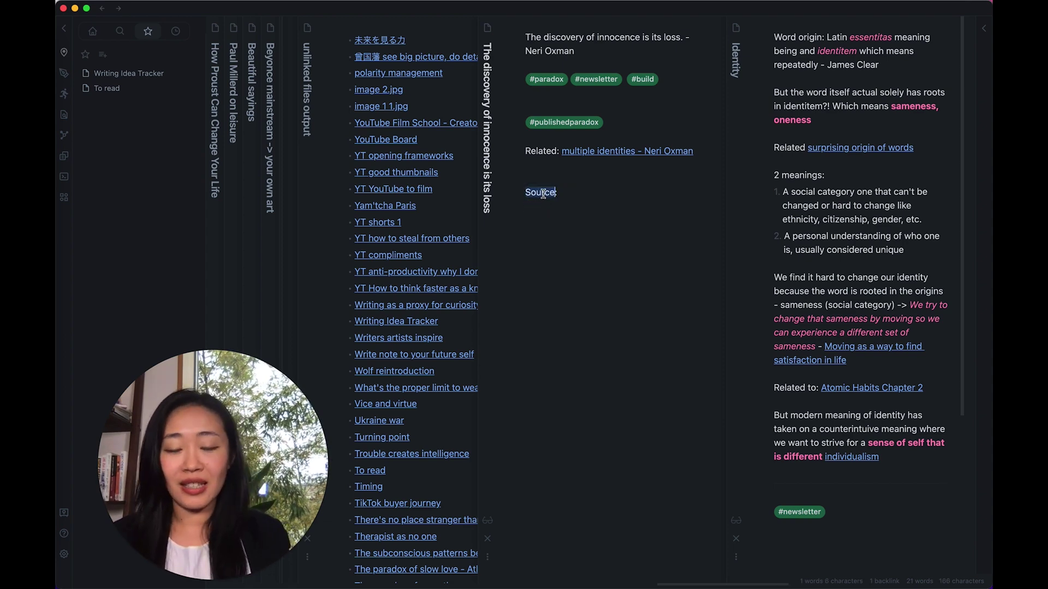
key("super+v")
left_click(597, 237)
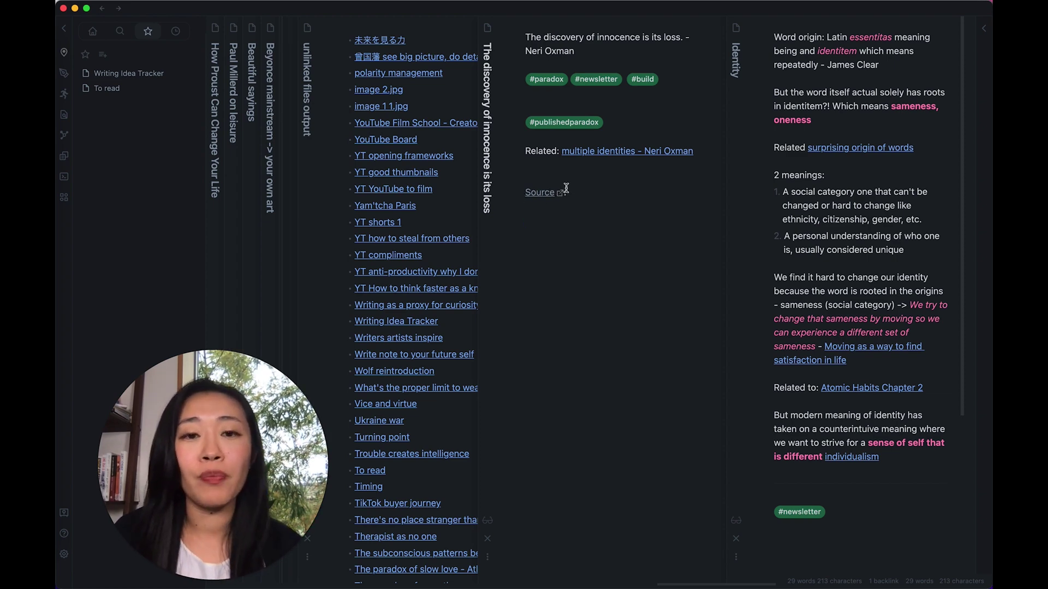
left_click(586, 195)
key("BackSpace")
key("BackSpace")
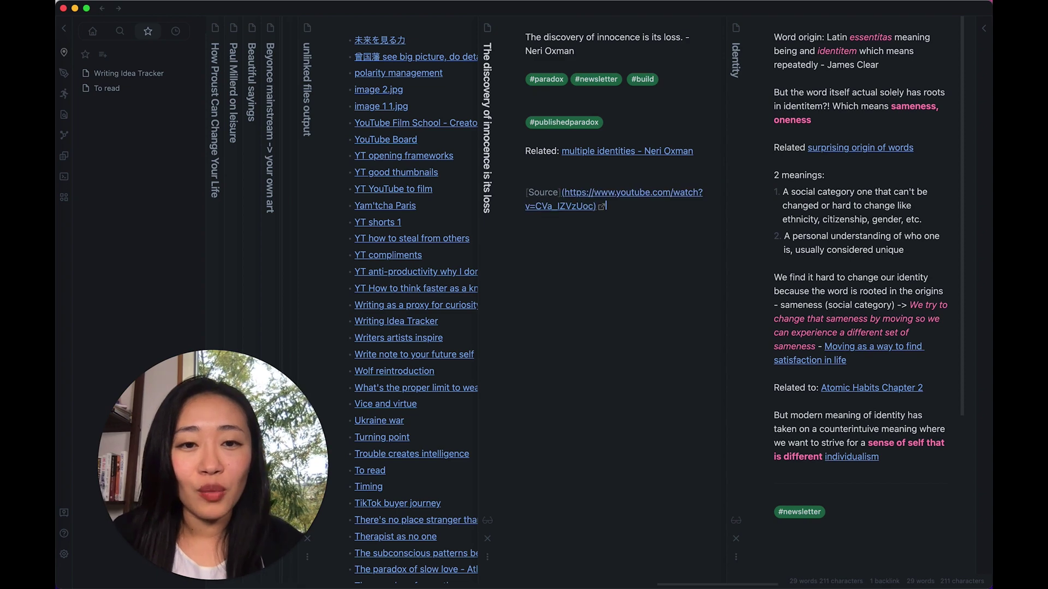
key("Right")
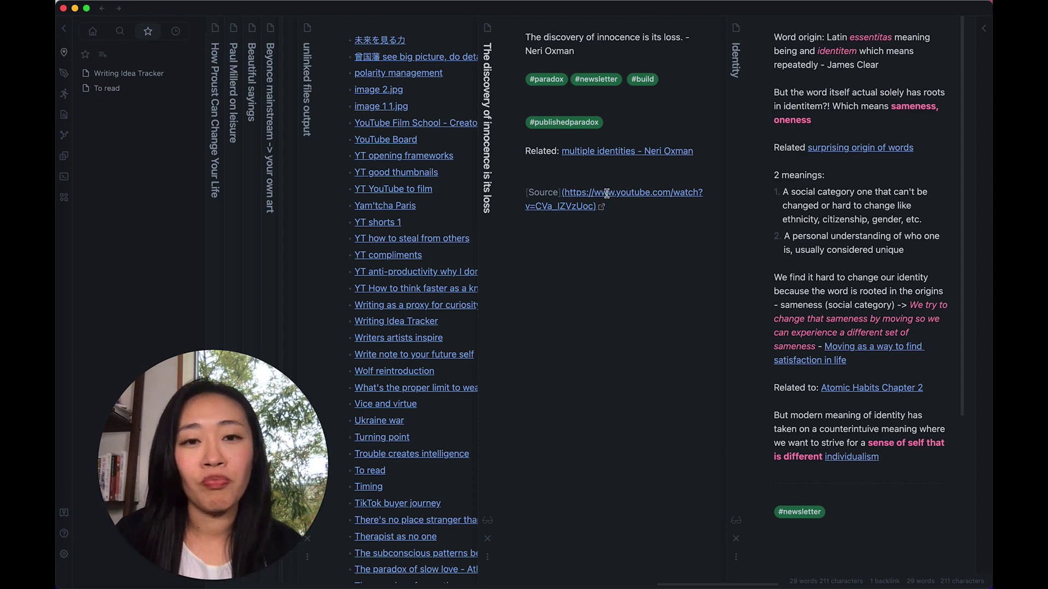
left_click(619, 229)
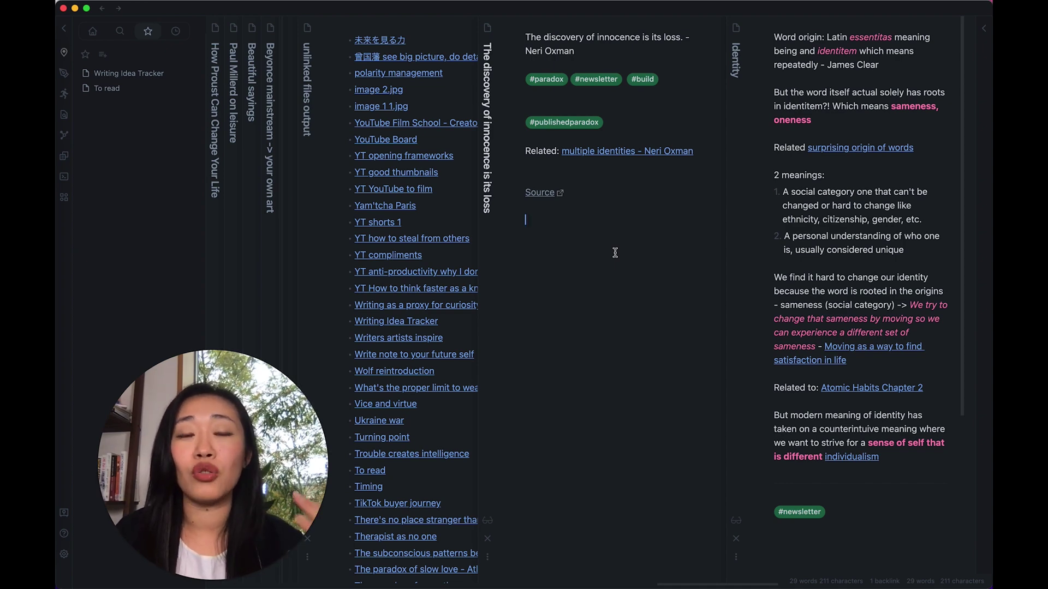
left_click(64, 556)
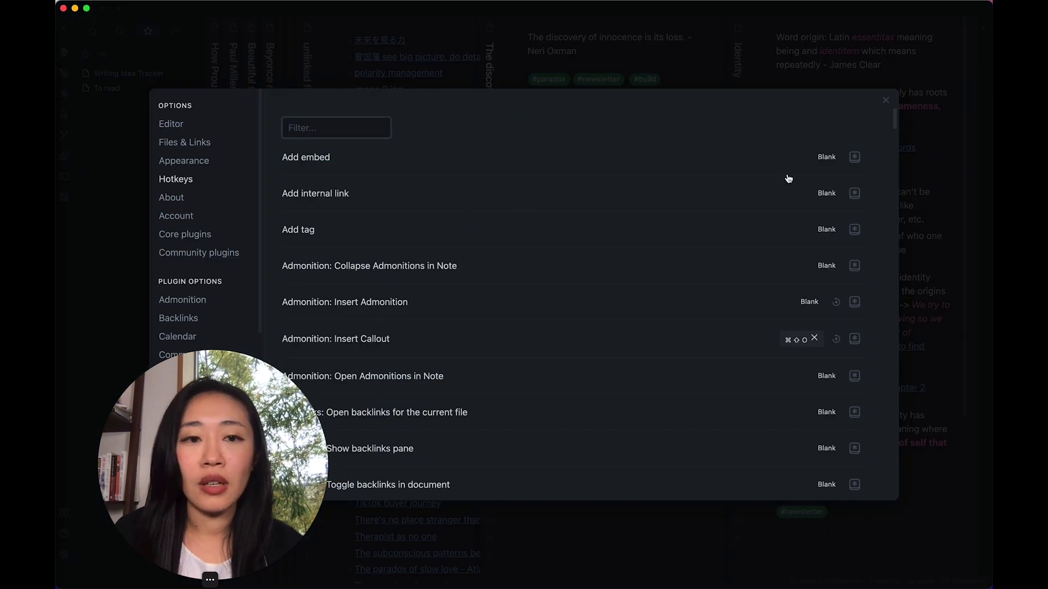
left_click(230, 251)
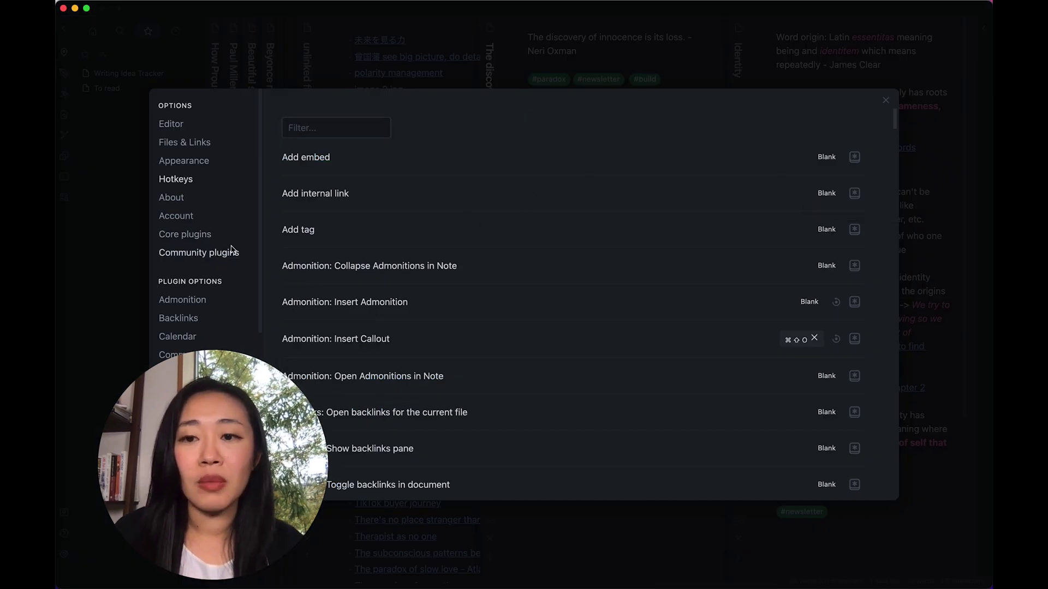
left_click(847, 171)
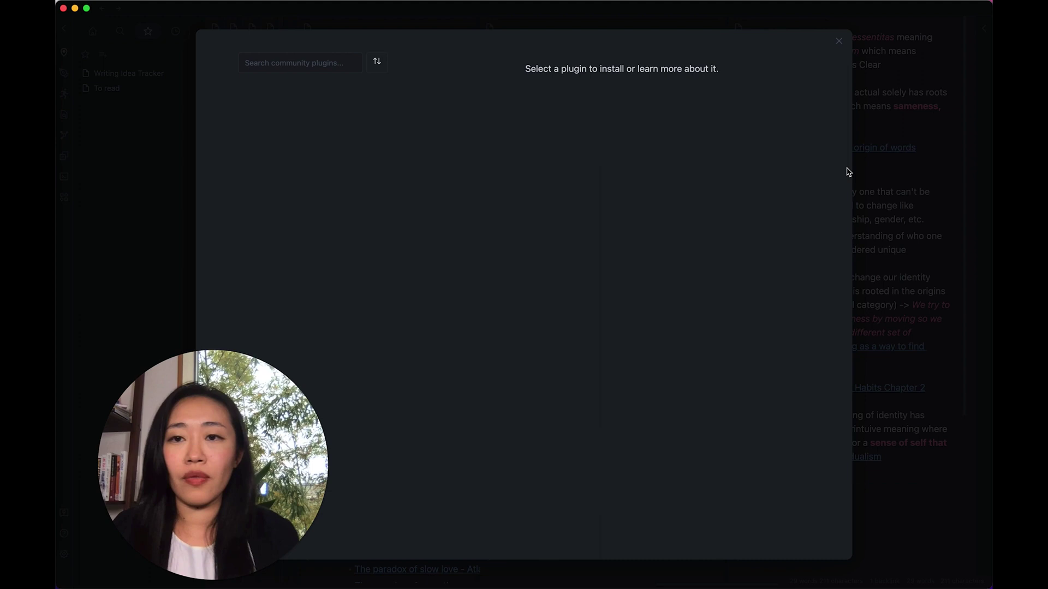
left_click(309, 56)
type("pa")
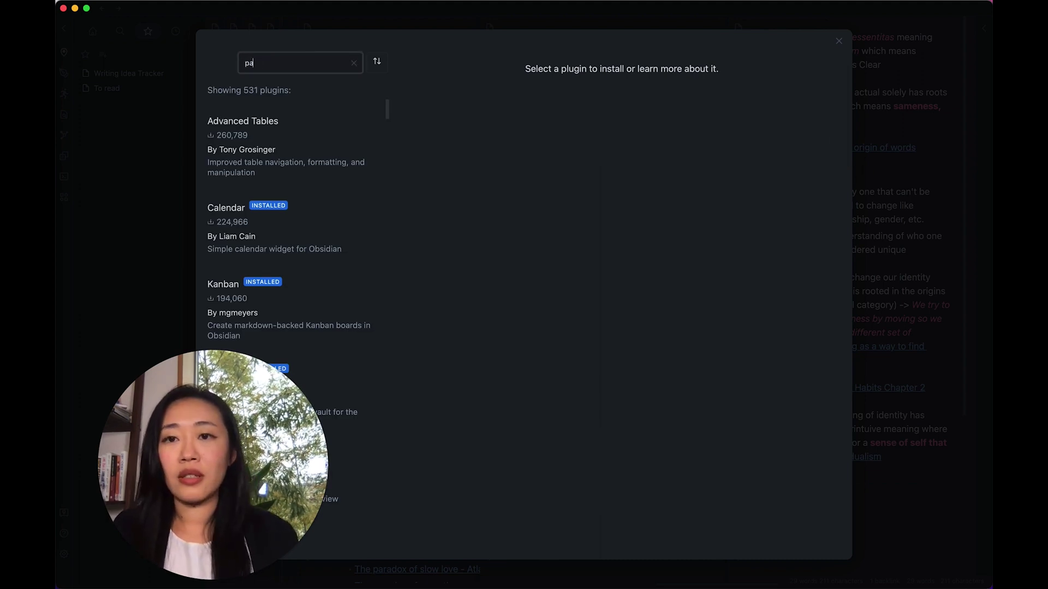
type("ste url")
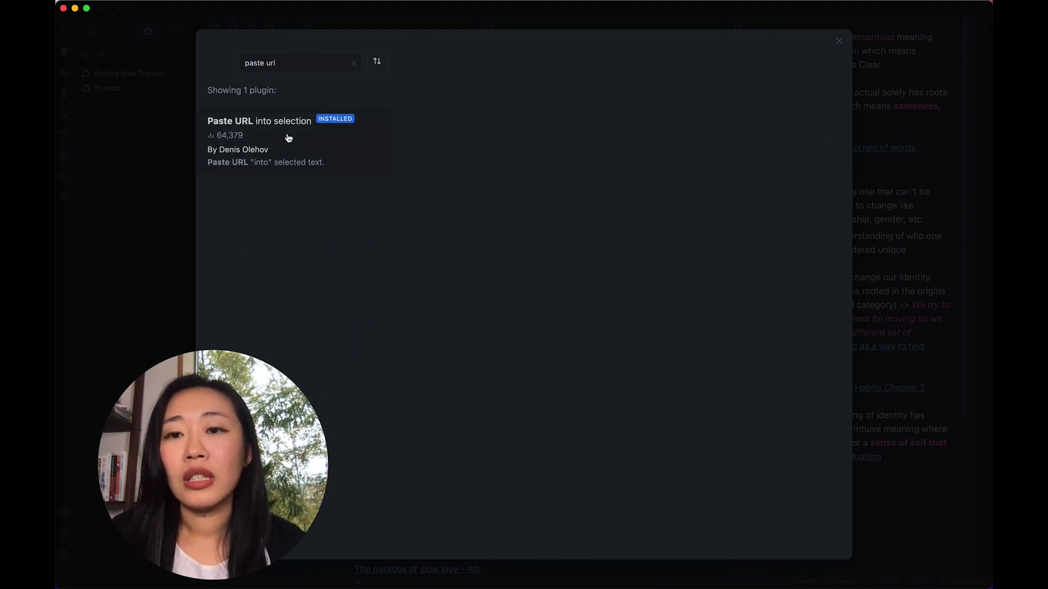
left_click(288, 137)
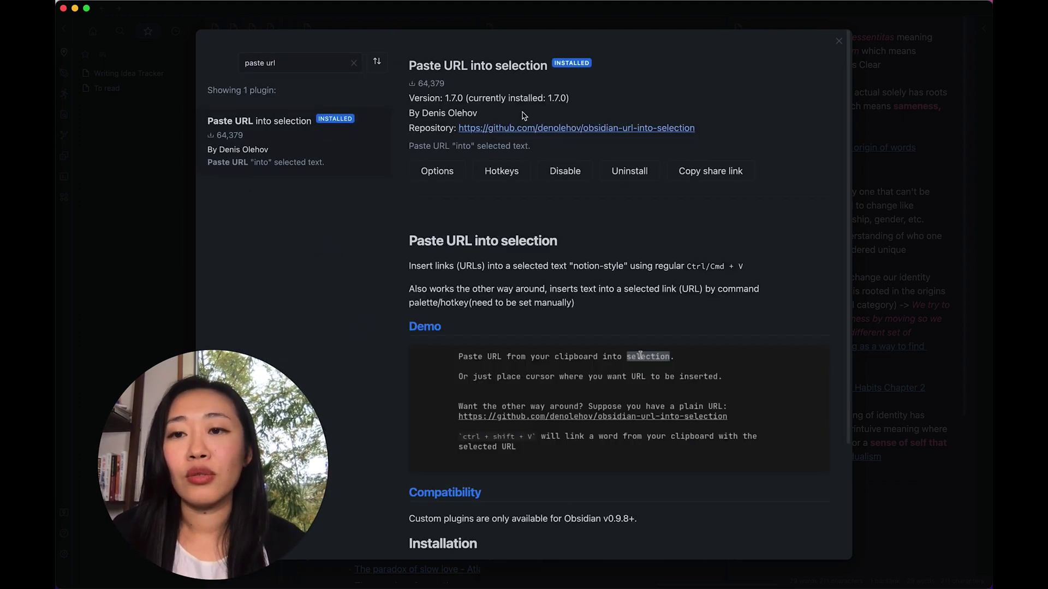
left_click(499, 174)
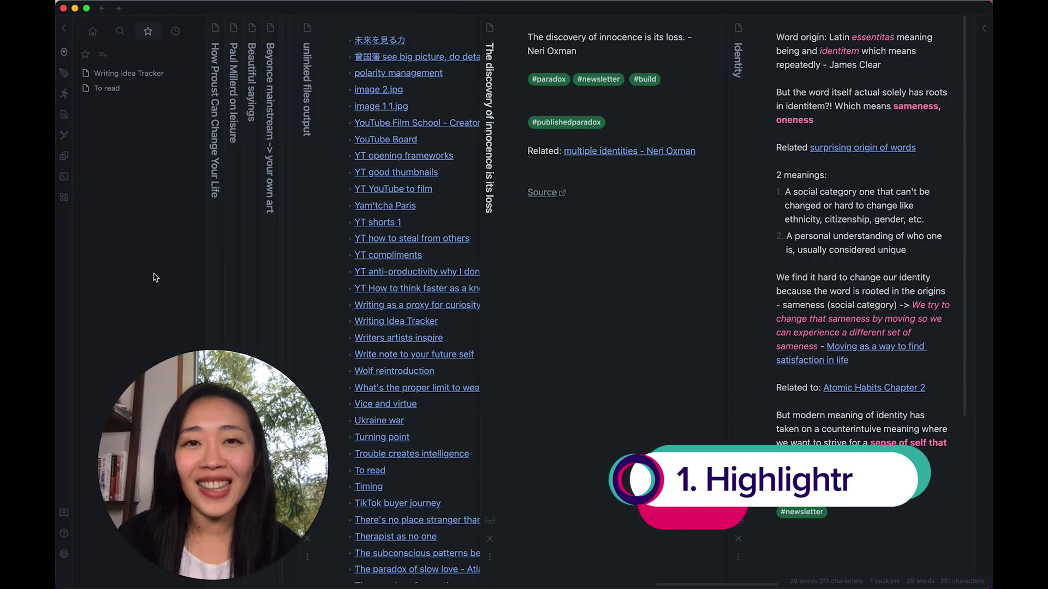
Search the community plugins for 'highlighte' and open the Highlightr plugin's details.
left_click(65, 555)
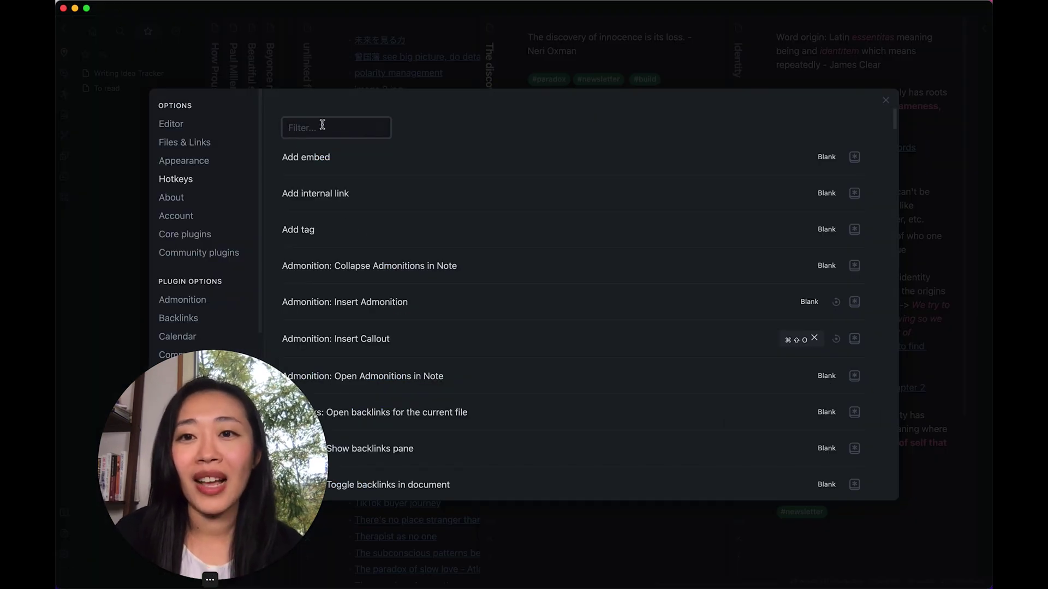
left_click(340, 147)
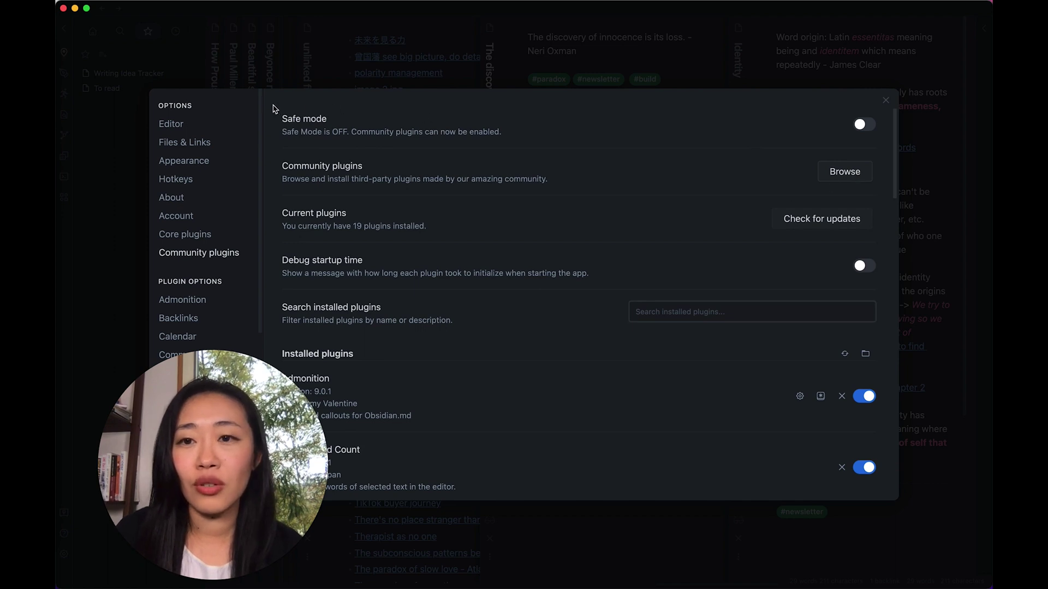
left_click(270, 64)
type("h")
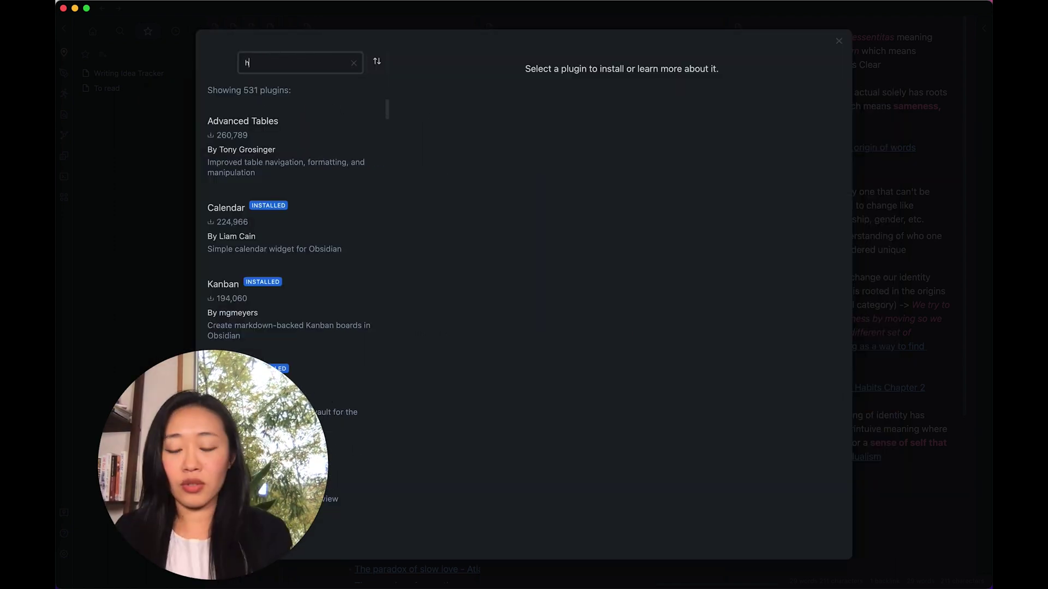
type("ighli")
type("ghte")
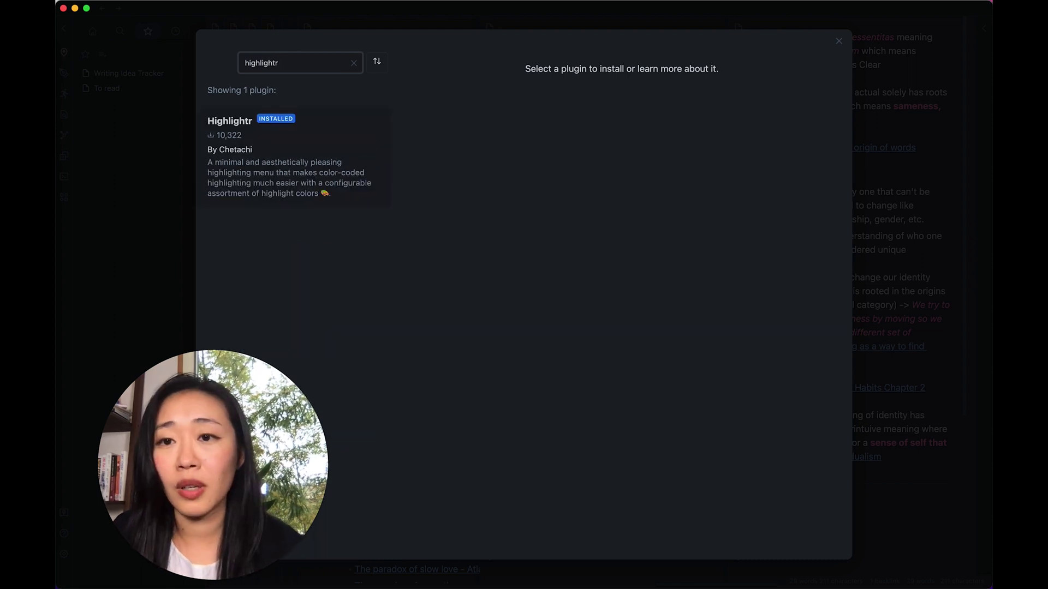
left_click(282, 137)
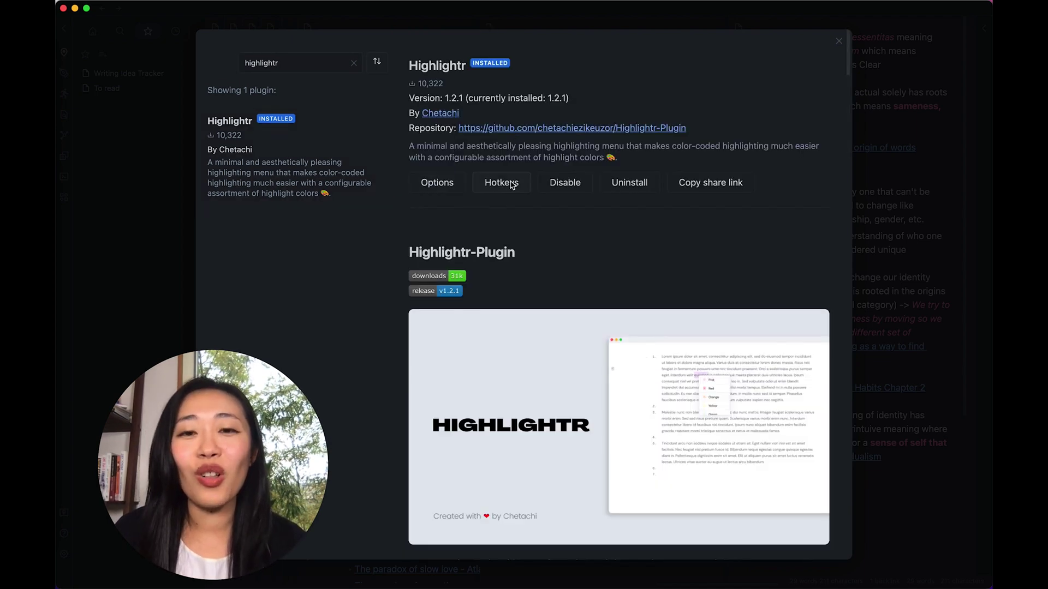
Show Highlightr's command hotkeys, scrolling to Highlightr: Yellow with its ^Y shortcut.
left_click(513, 184)
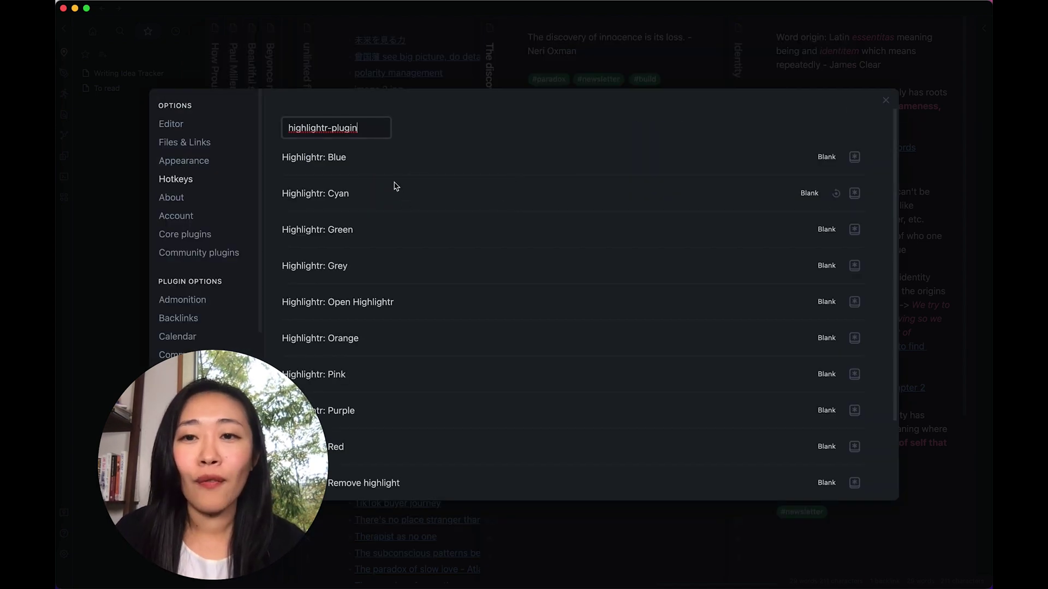
scroll(400, 281, "down", 3)
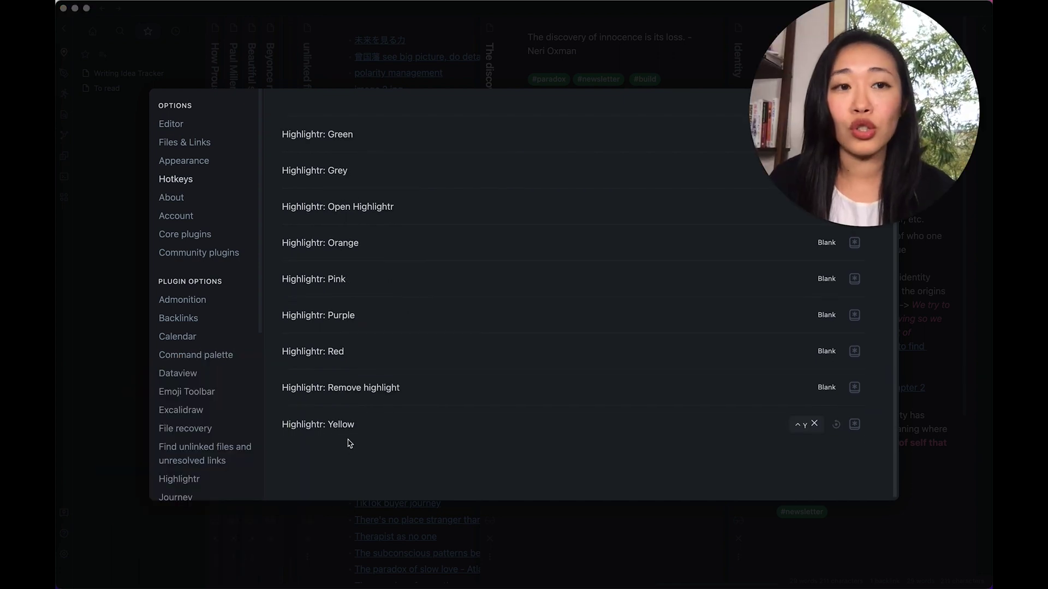
scroll(355, 346, "up", 3)
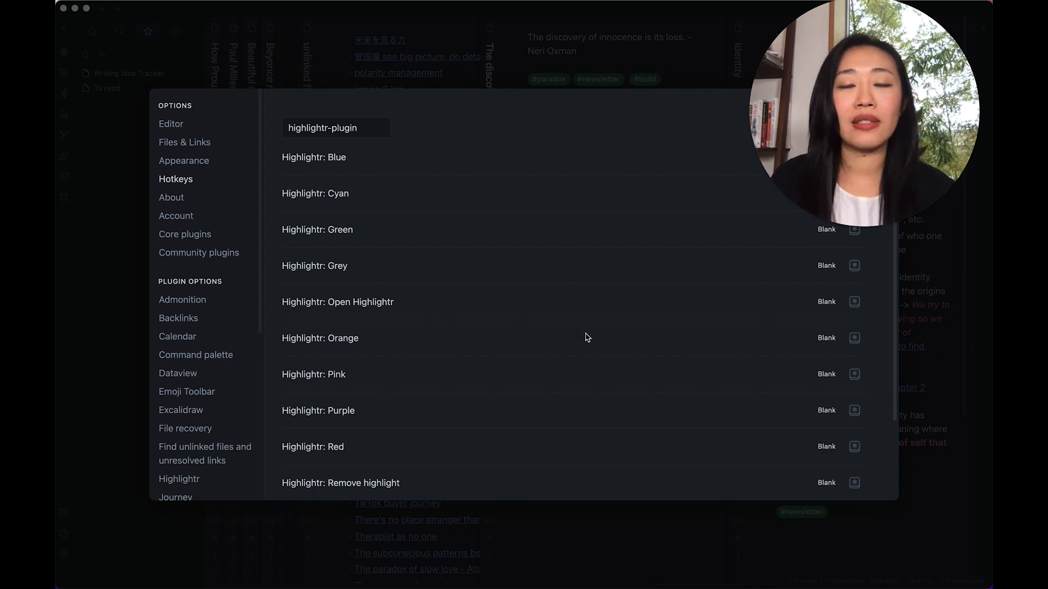
scroll(615, 384, "down", 3)
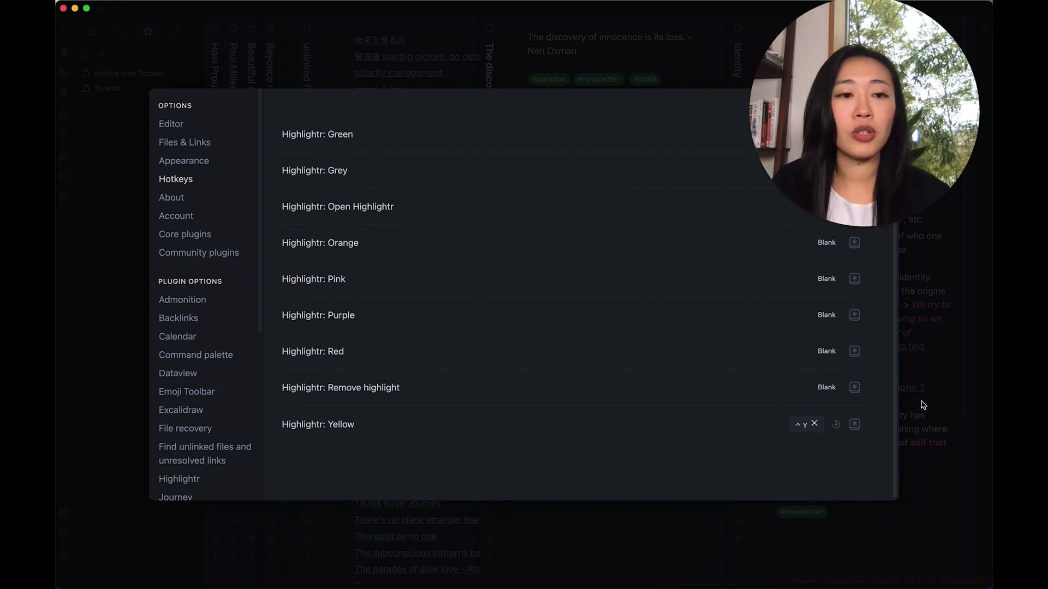
Close Settings and highlight 'ethnicity, citizenship, gender' in the Identity note in yellow.
left_click(925, 376)
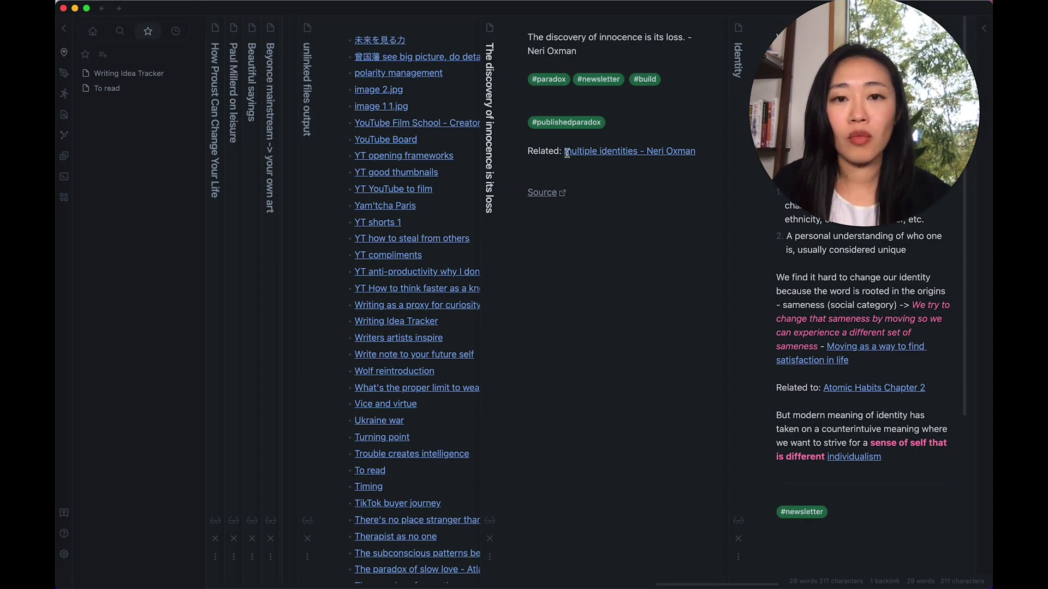
left_click_drag(866, 228, 184, 571)
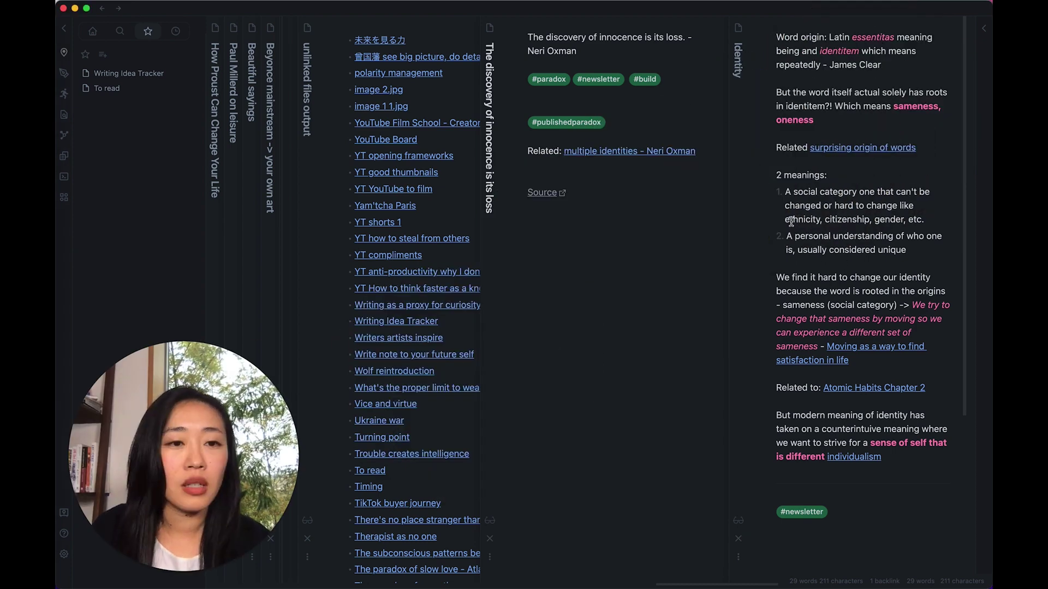
left_click_drag(785, 220, 904, 221)
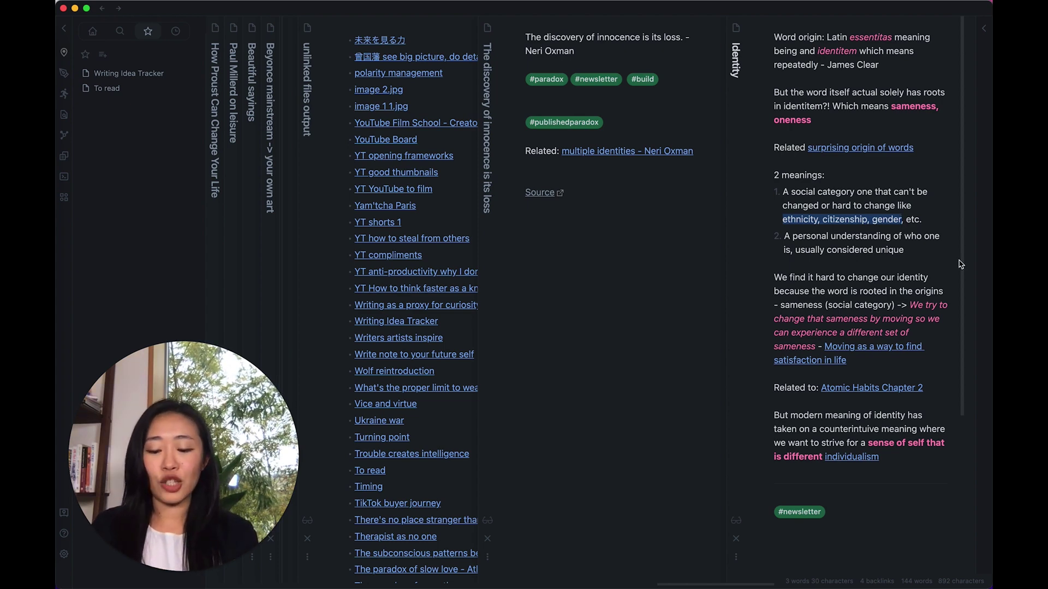
key("super+shift+h")
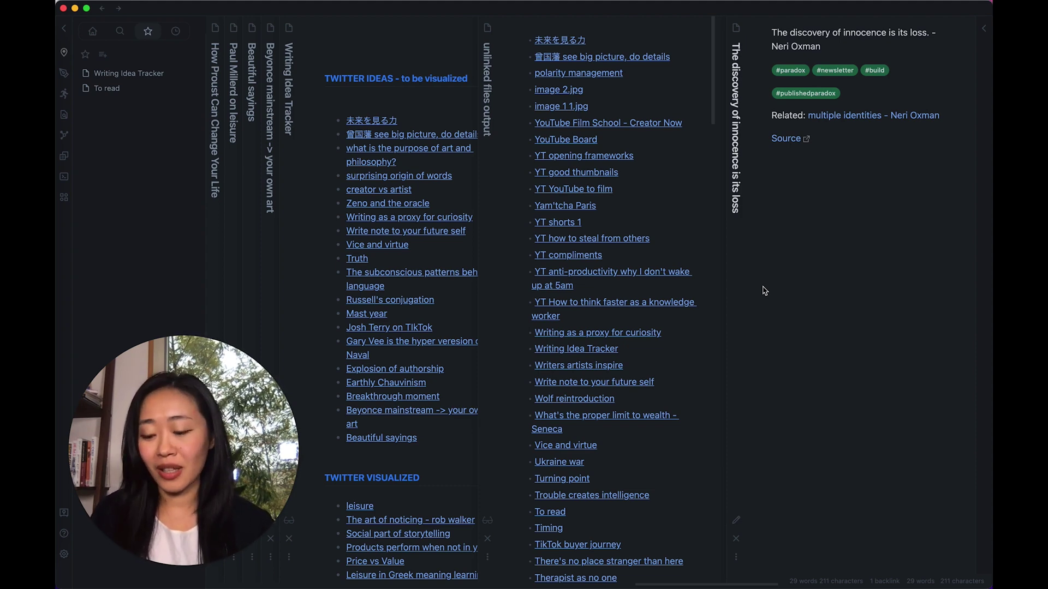
key("ctrl+super+space")
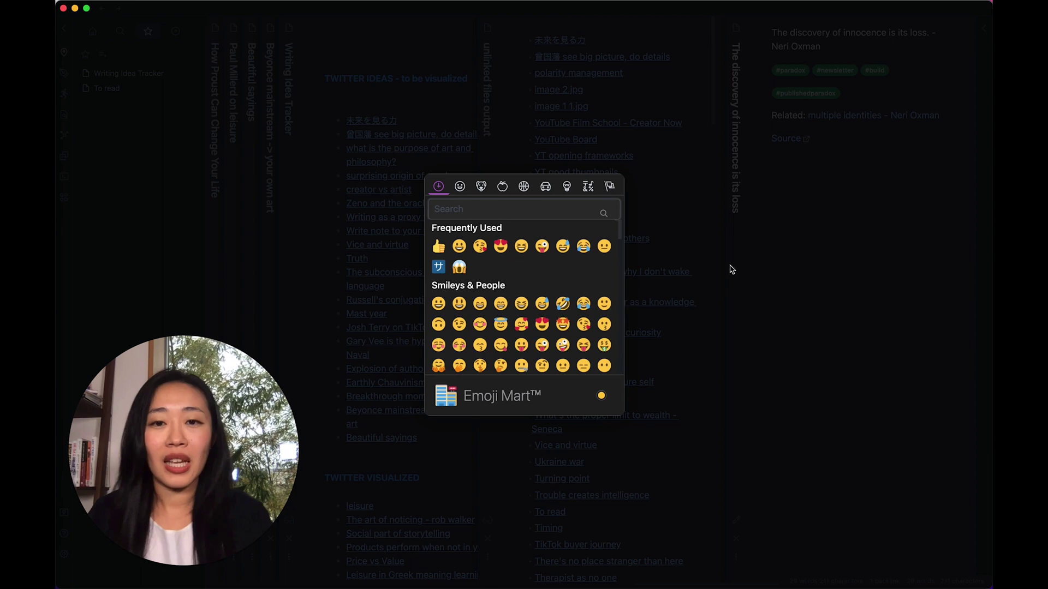
type("love")
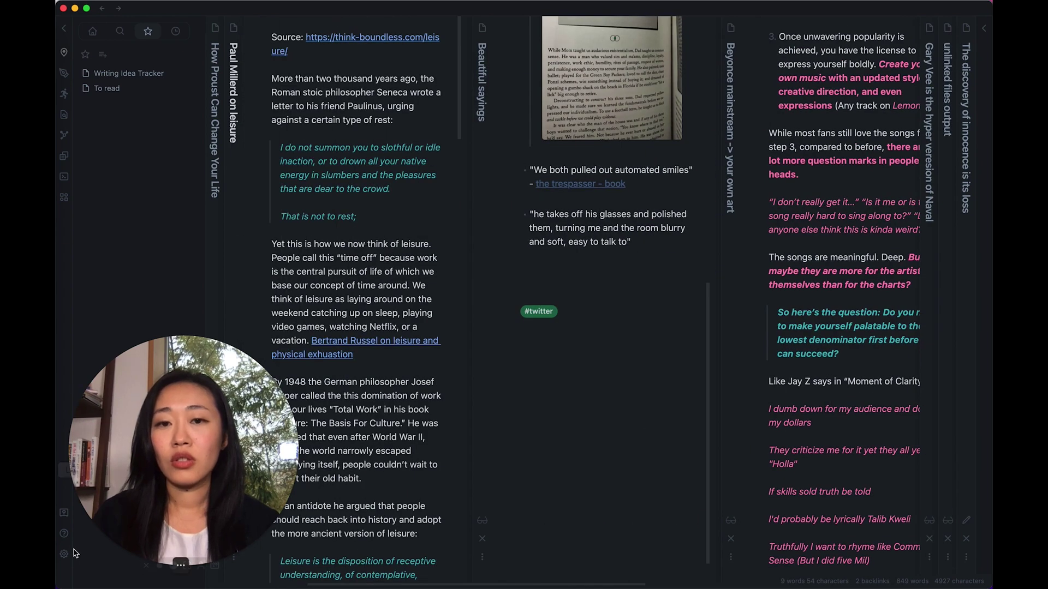
Find Emoji Toolbar by searching 'emoji' in community plugins and show its Open emoji picker hotkey.
left_click(64, 555)
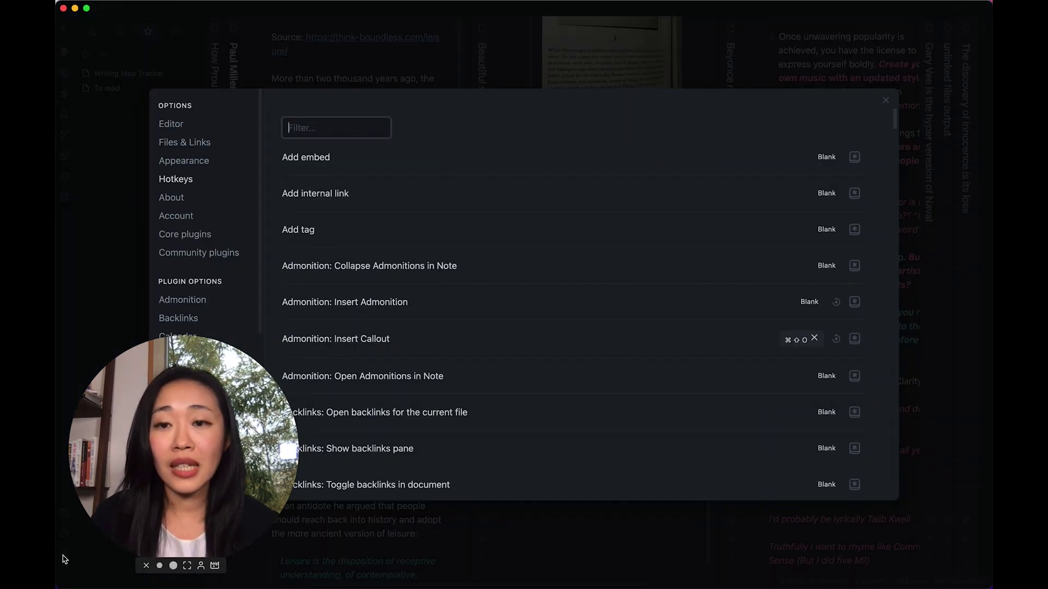
left_click(203, 253)
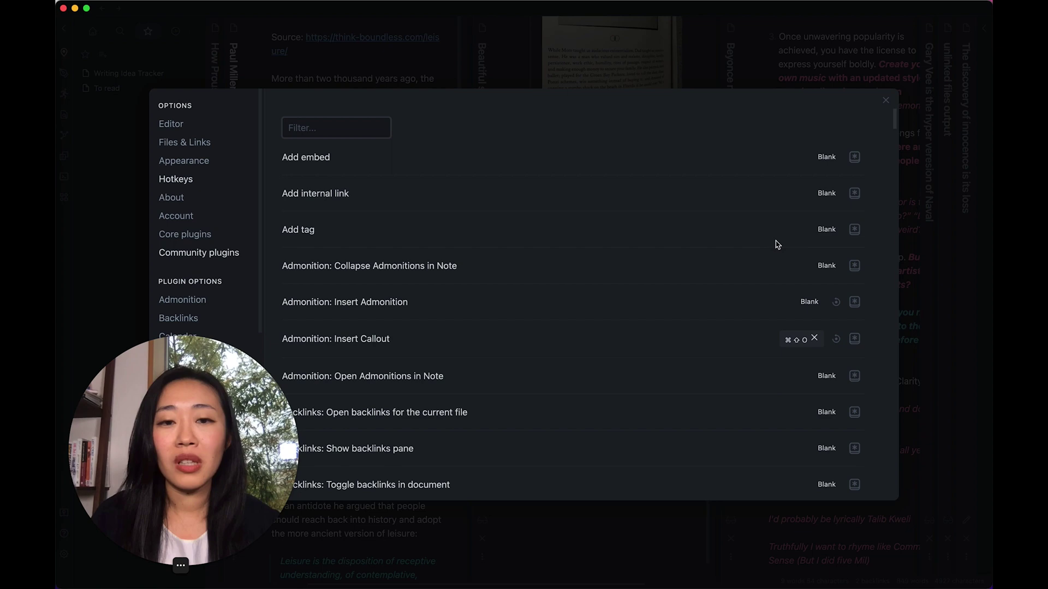
left_click(843, 171)
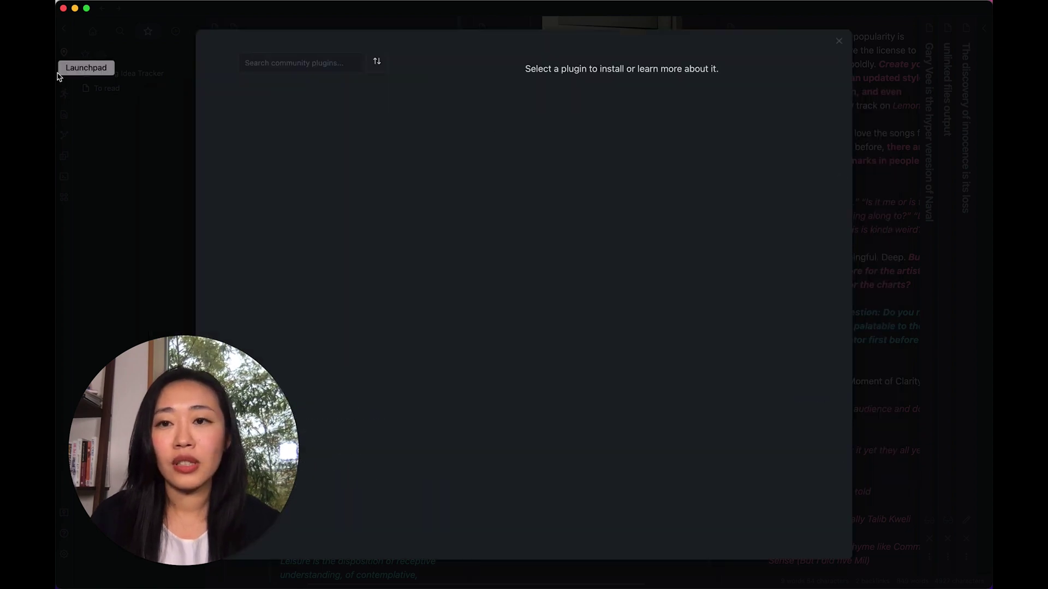
left_click(273, 63)
type("emoji")
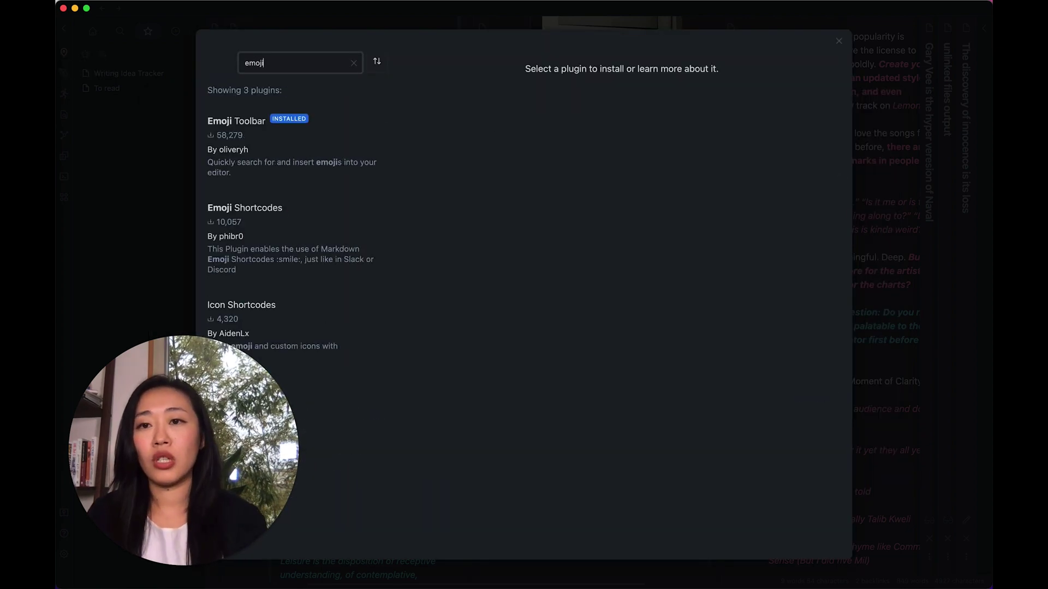
left_click(304, 133)
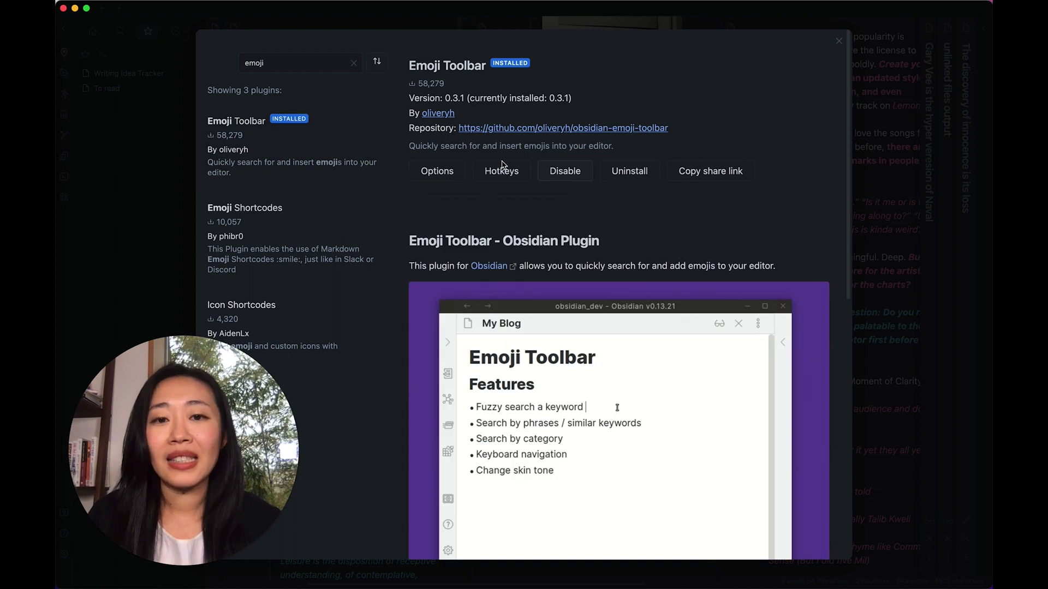
left_click(513, 174)
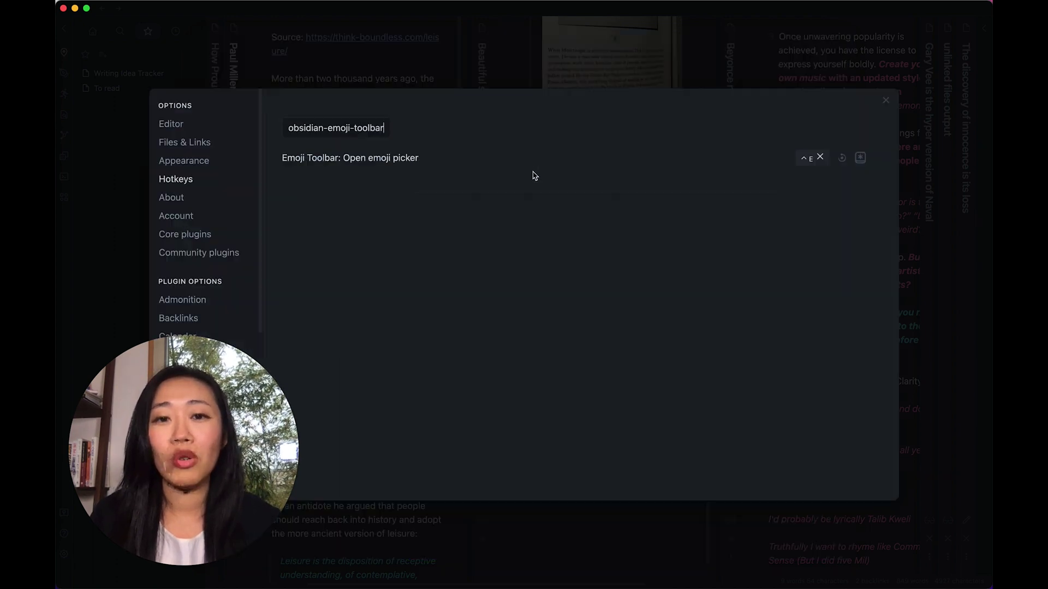
Insert a native callout with placeholder Title and Contents on the empty line above #twitter.
left_click(886, 102)
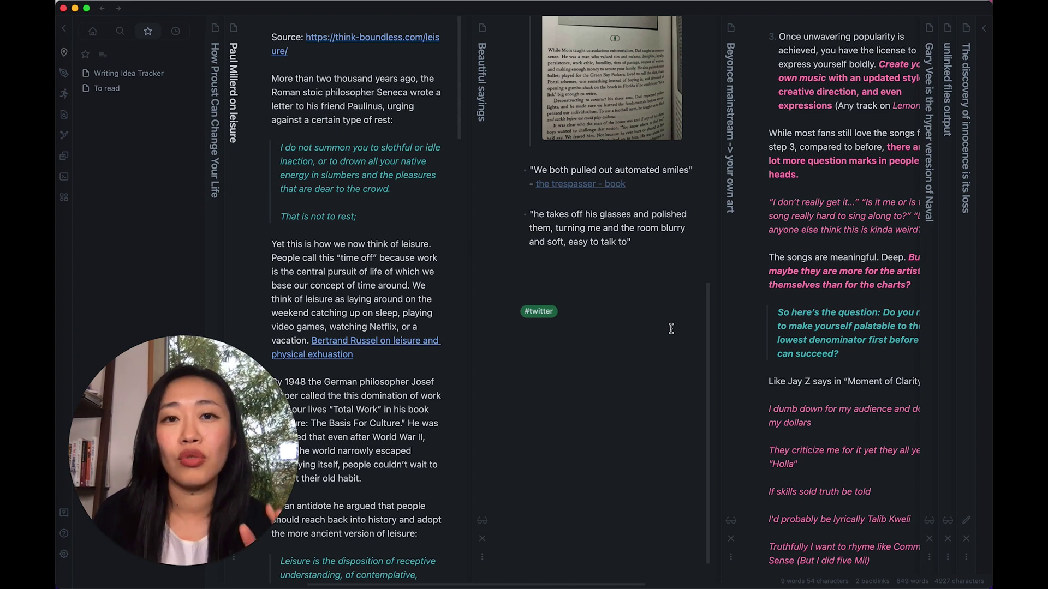
left_click(612, 284)
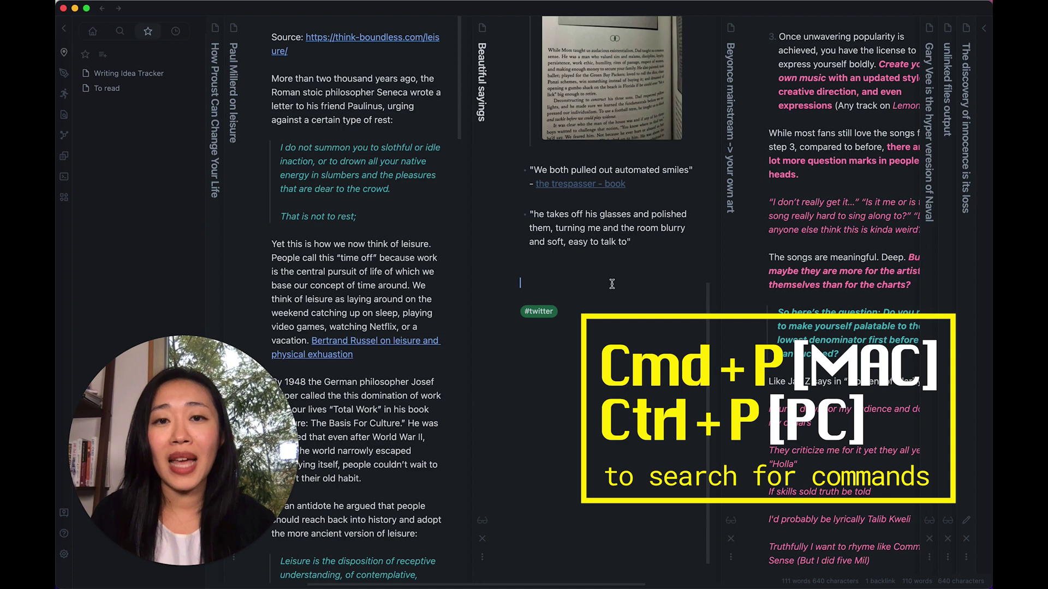
key("super+p")
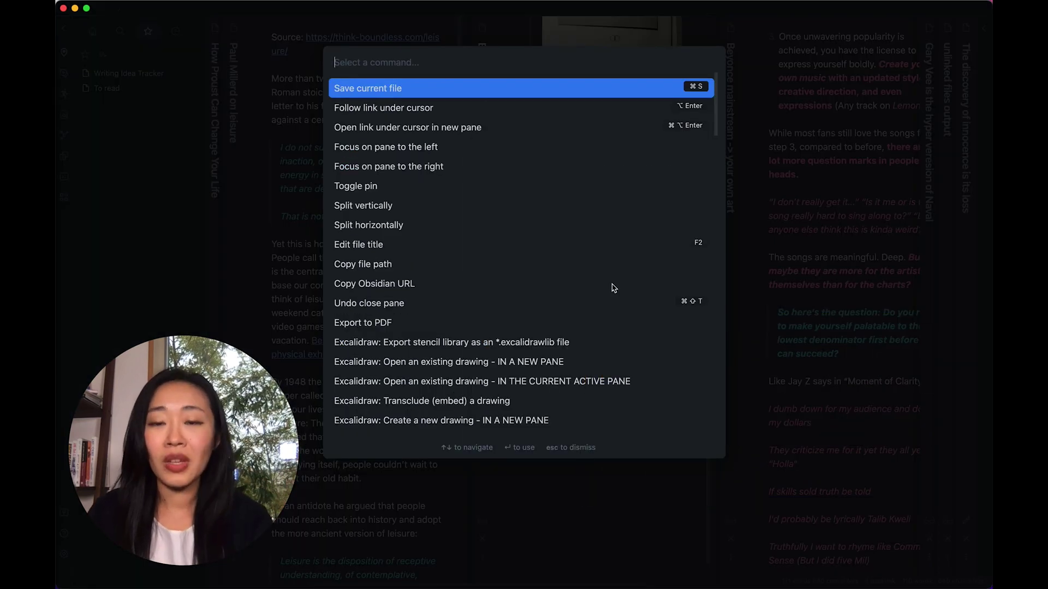
type("call")
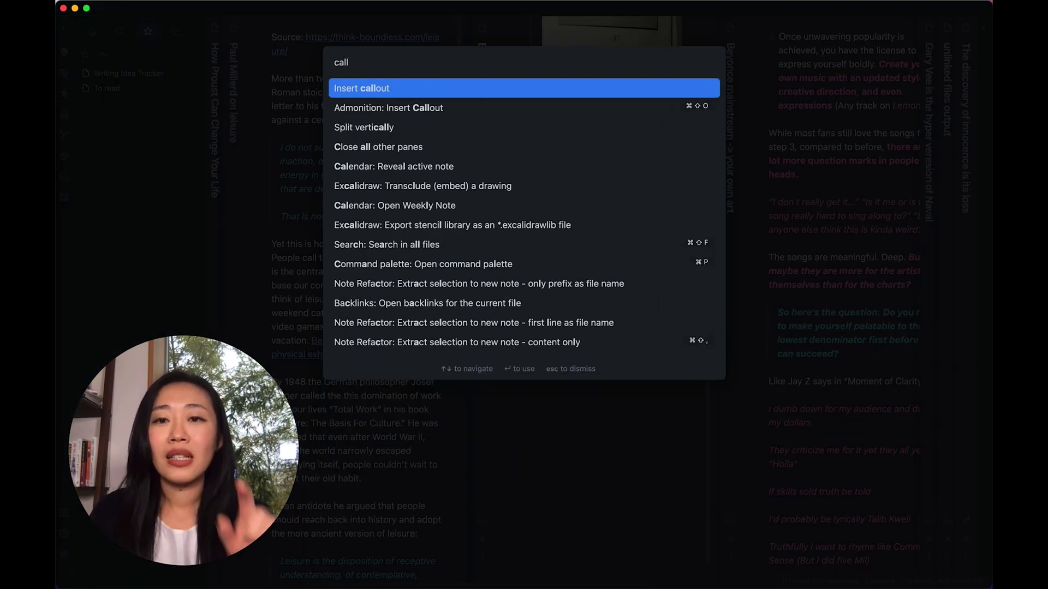
left_click(556, 88)
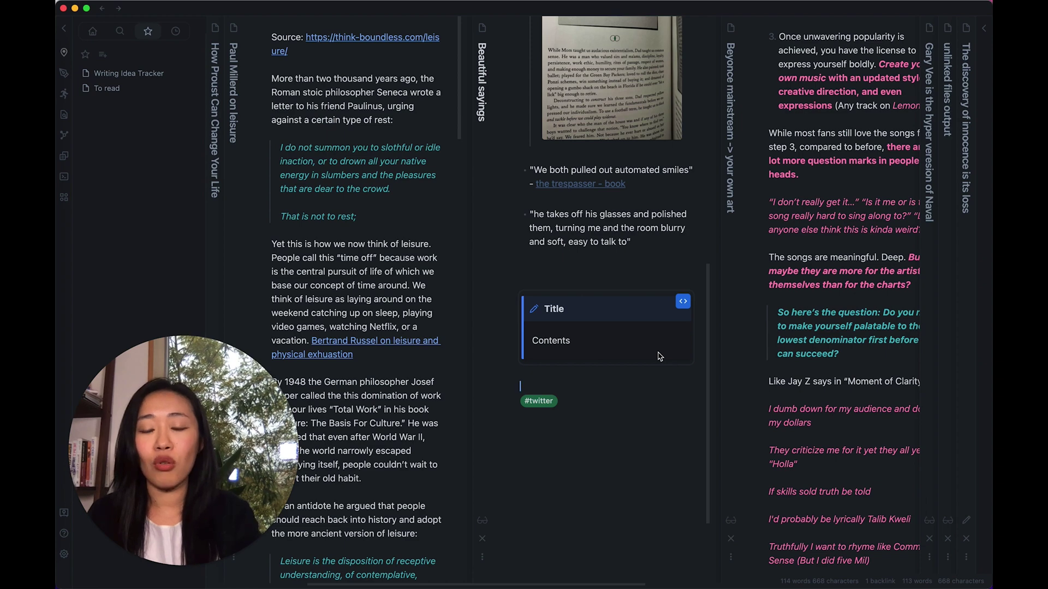
Insert an Admonition callout of type hint with Make Collapsible set to Closed.
key("super+p")
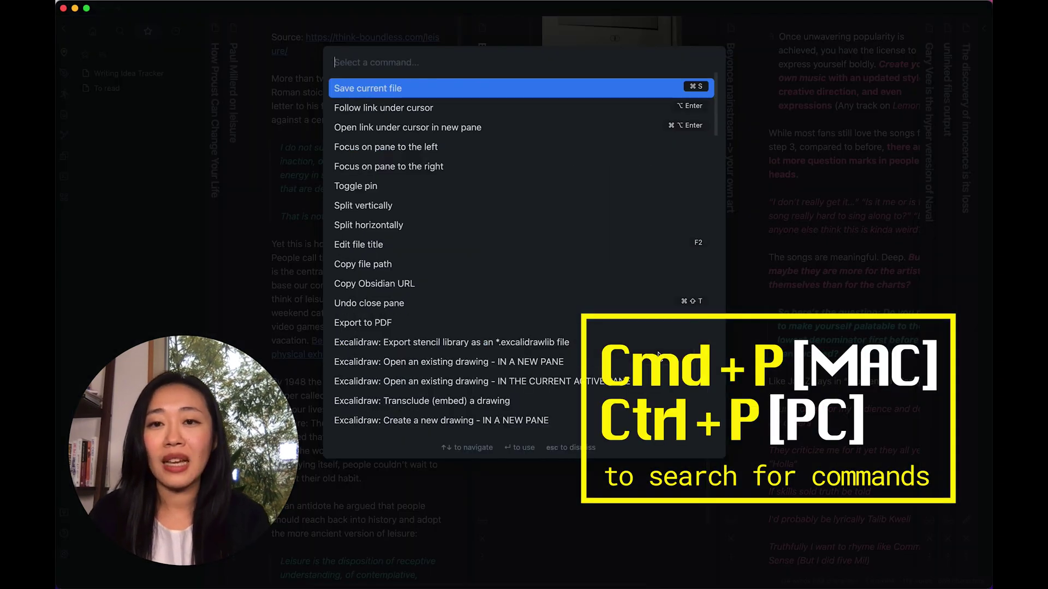
type("call")
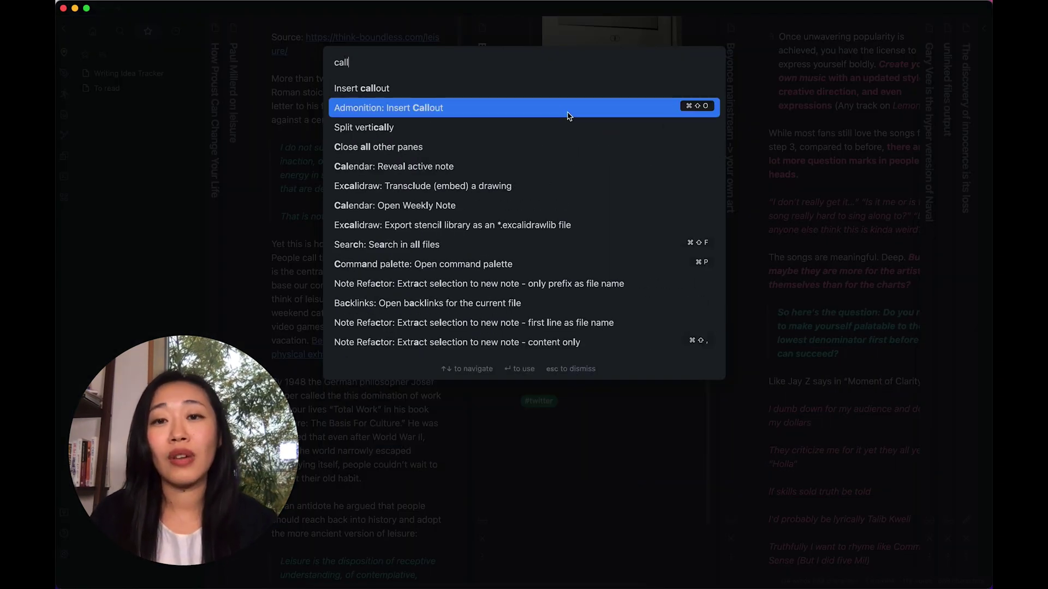
left_click(568, 109)
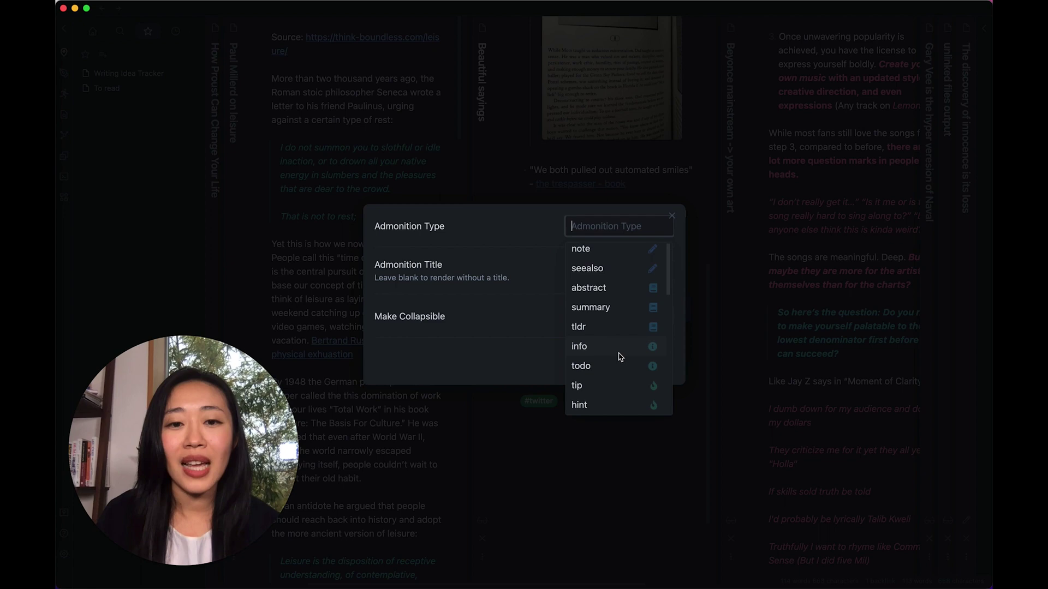
scroll(620, 354, "down", 3)
scroll(619, 355, "up", 3)
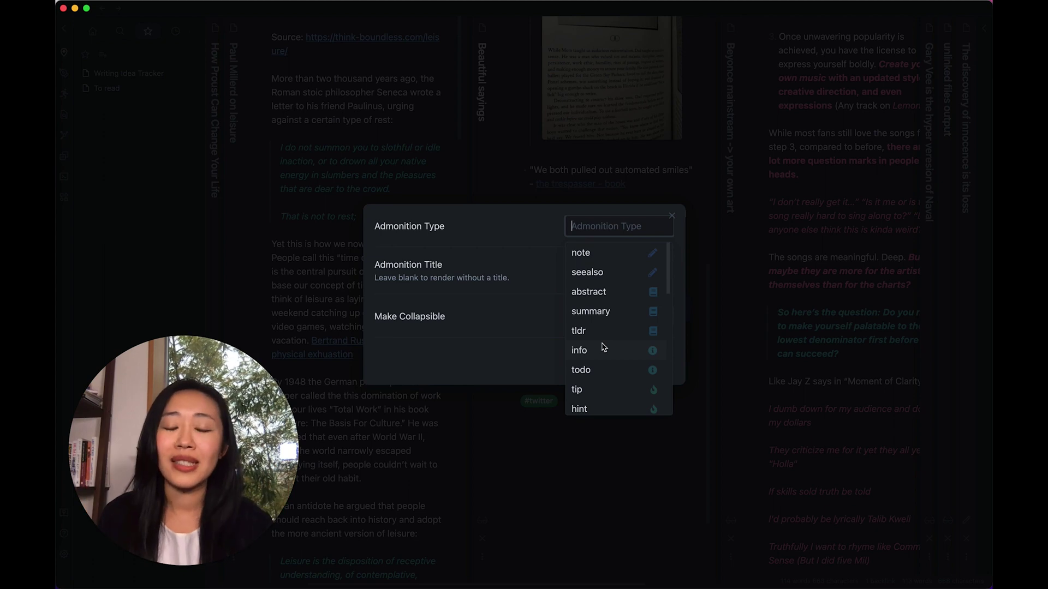
scroll(604, 347, "down", 3)
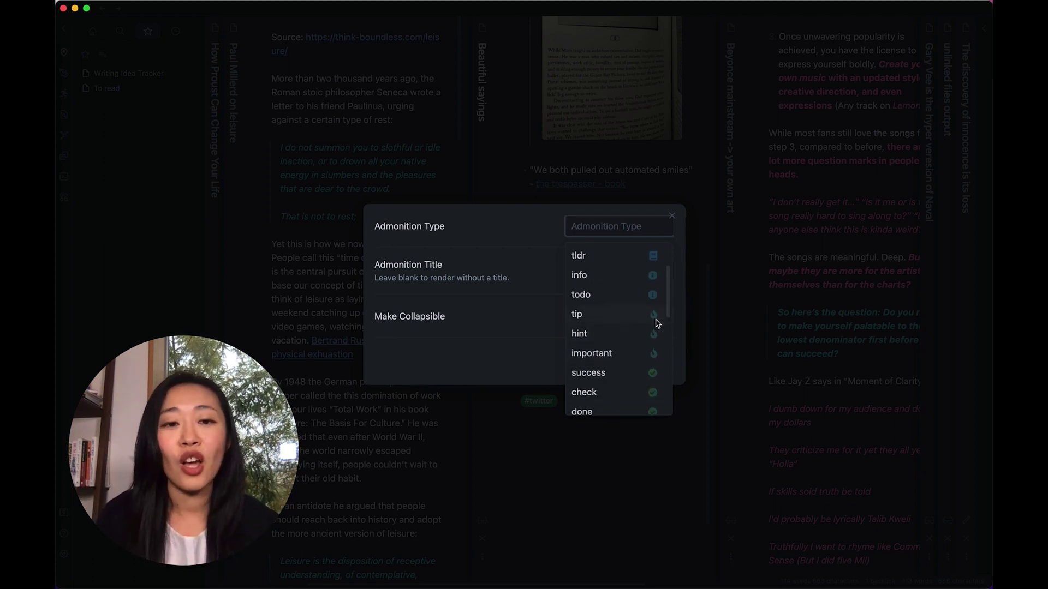
left_click(613, 341)
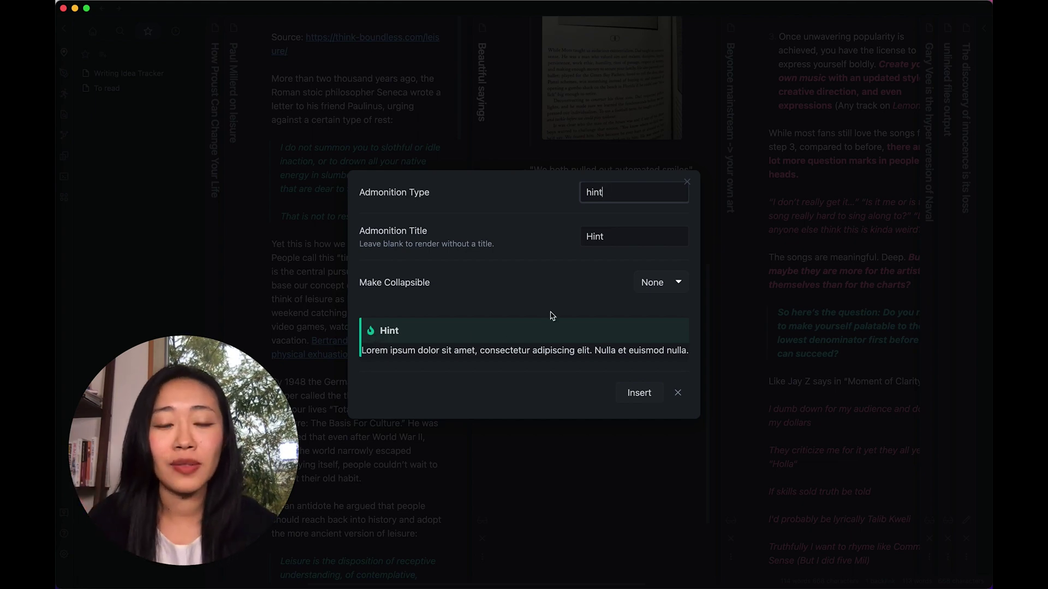
left_click(649, 283)
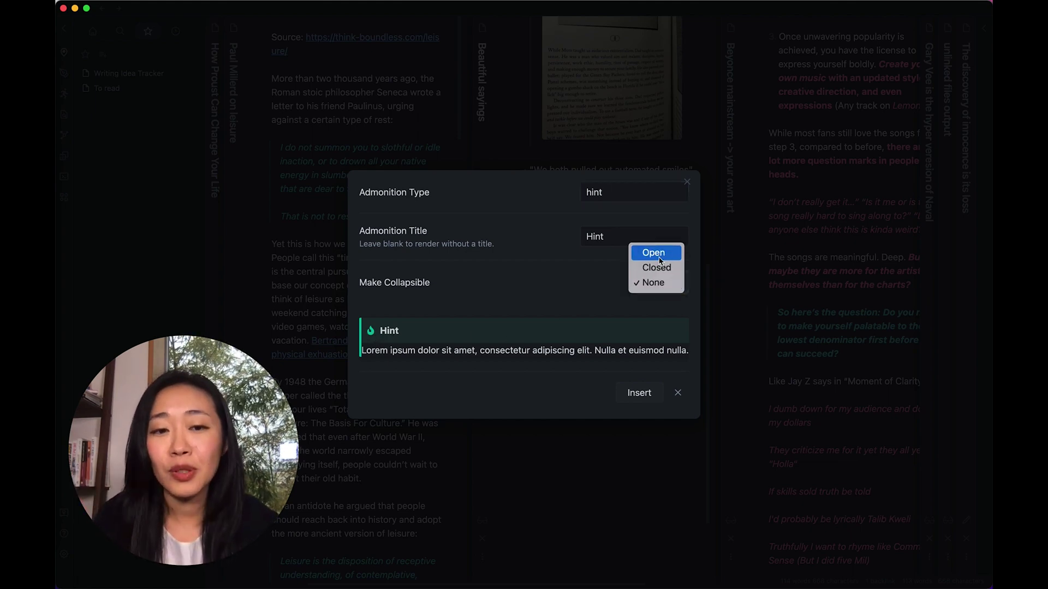
left_click(657, 258)
left_click(659, 282)
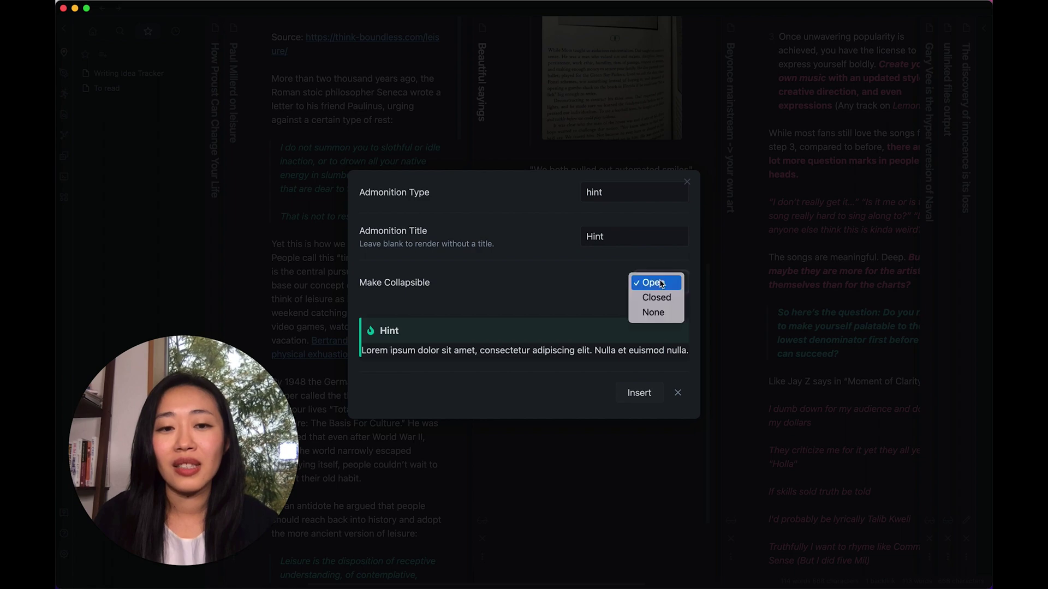
left_click(660, 299)
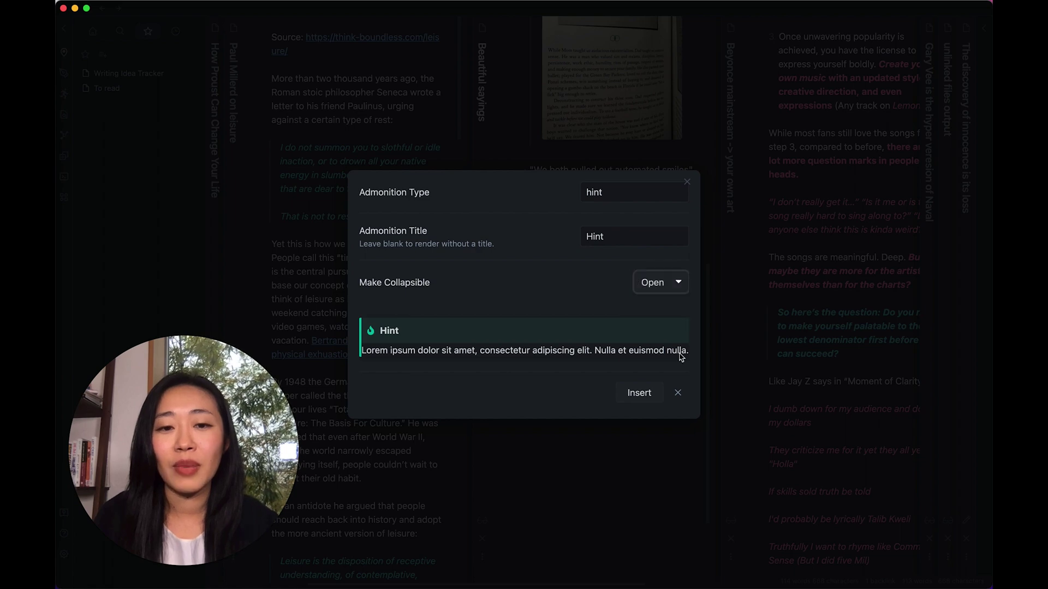
left_click(640, 394)
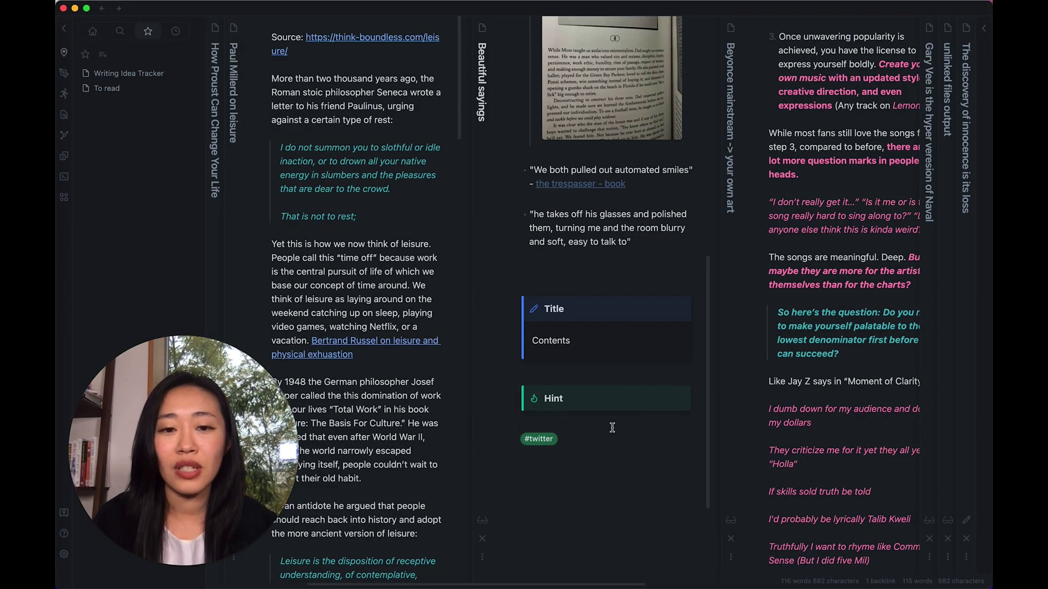
Type 'test 123' into the Hint callout's body line in its source.
left_click(683, 391)
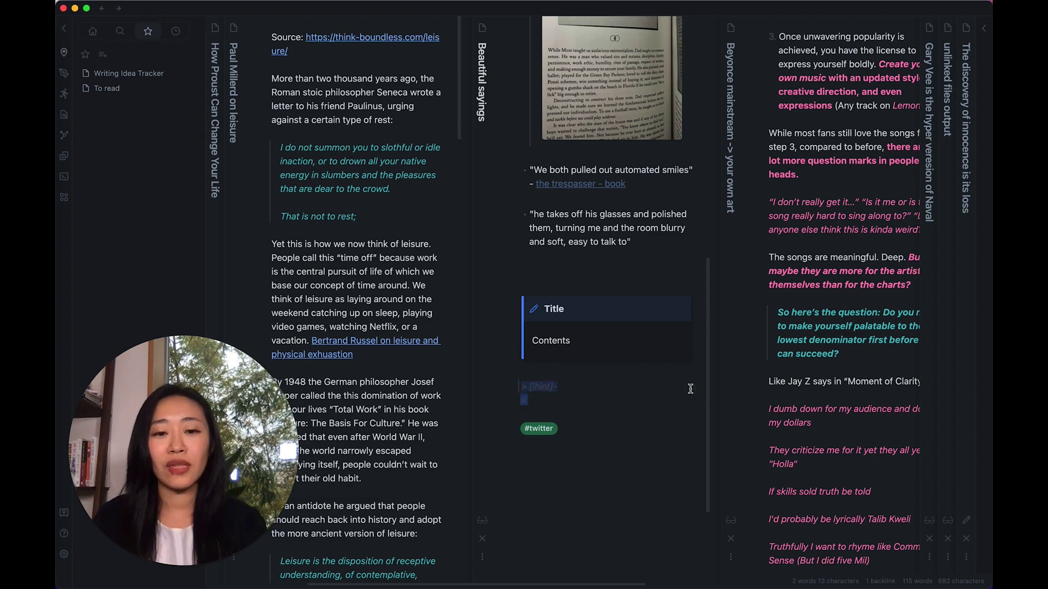
left_click(597, 402)
type("test")
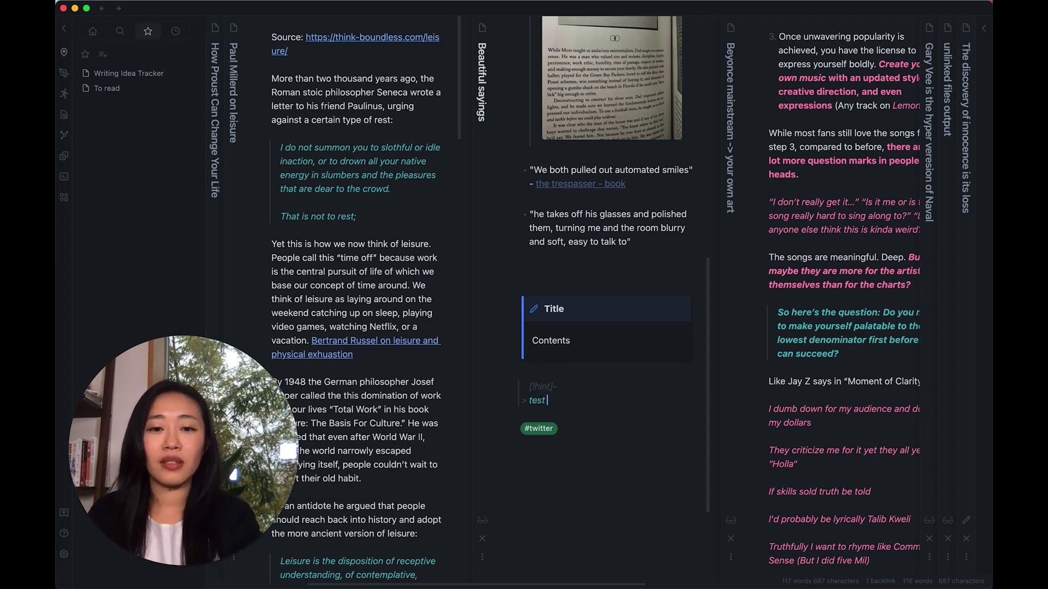
type(" 123")
key("Return")
left_click(607, 443)
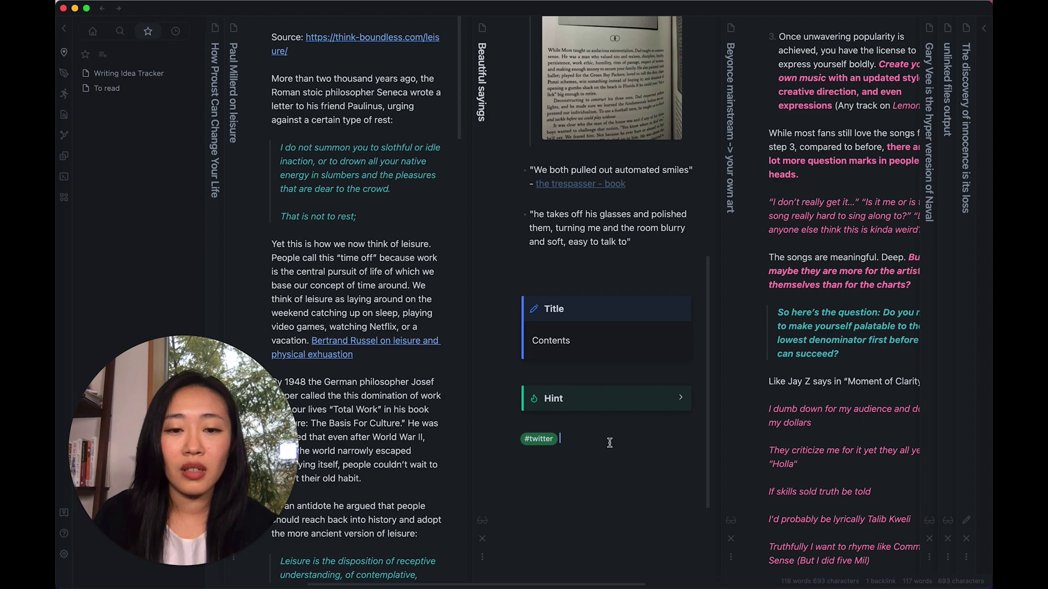
Expand and re-collapse the Hint callout to check the text, then let the Title callout render again.
left_click(633, 403)
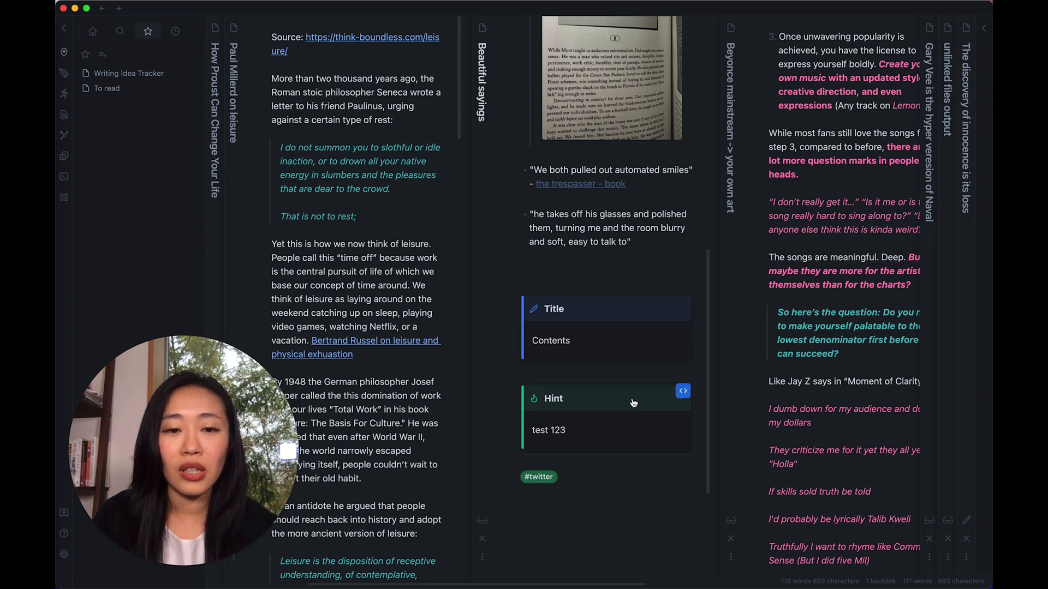
left_click(632, 402)
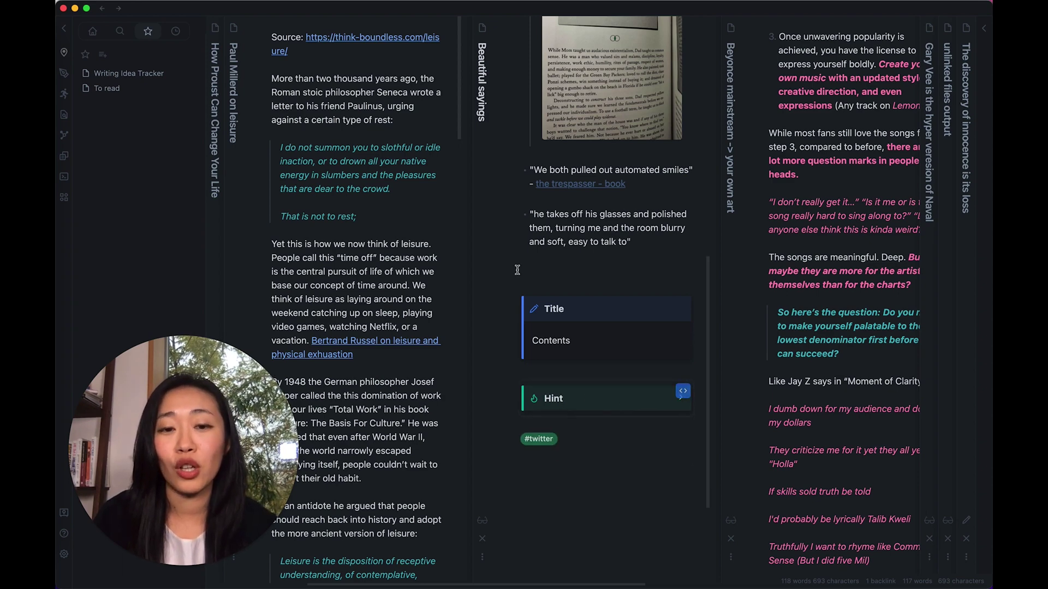
left_click(564, 312)
left_click(569, 296)
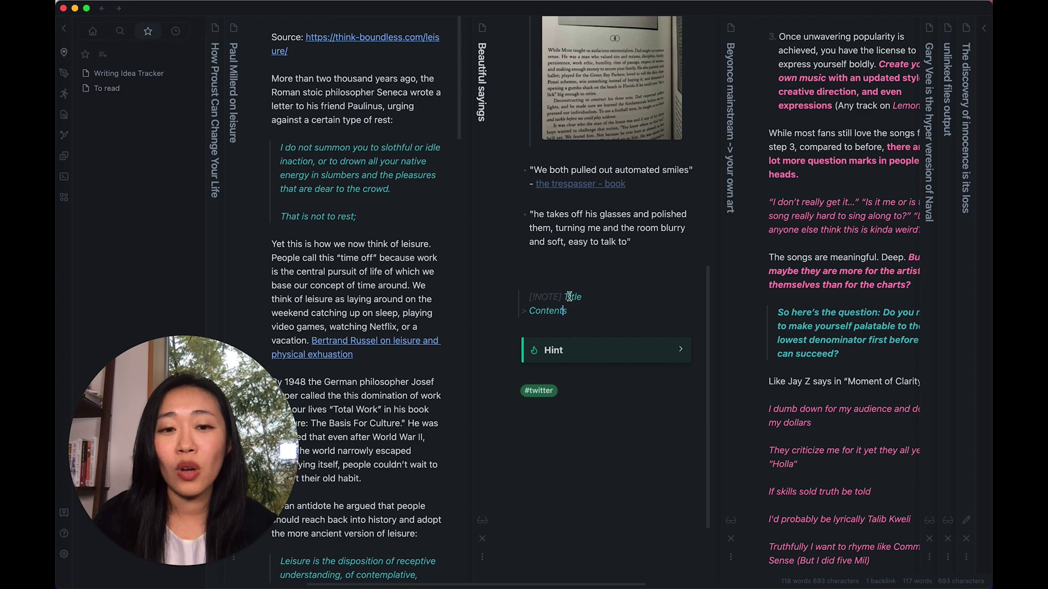
left_click(603, 262)
mouse_move(616, 331)
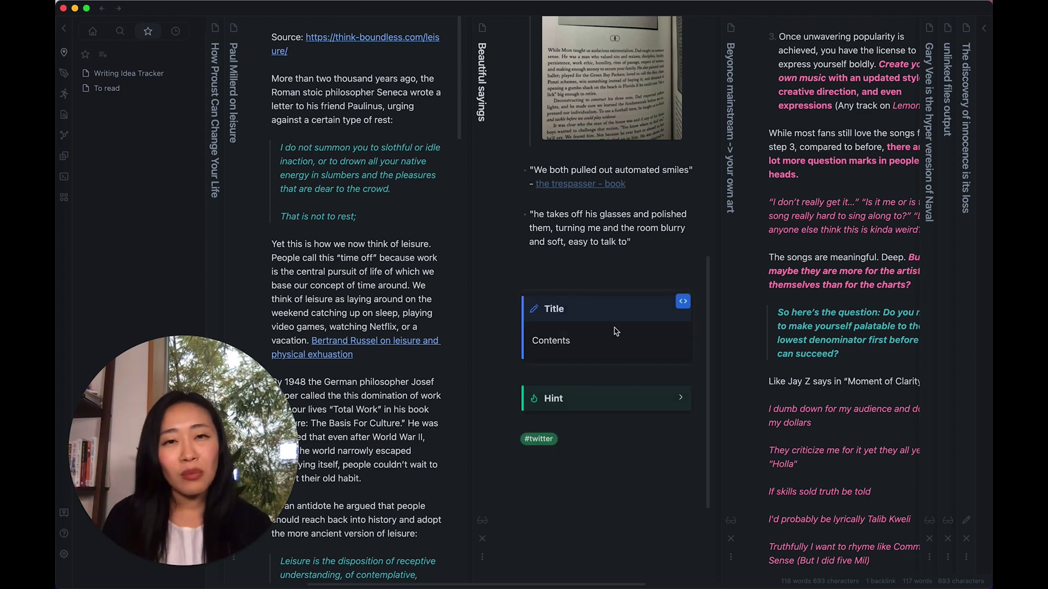